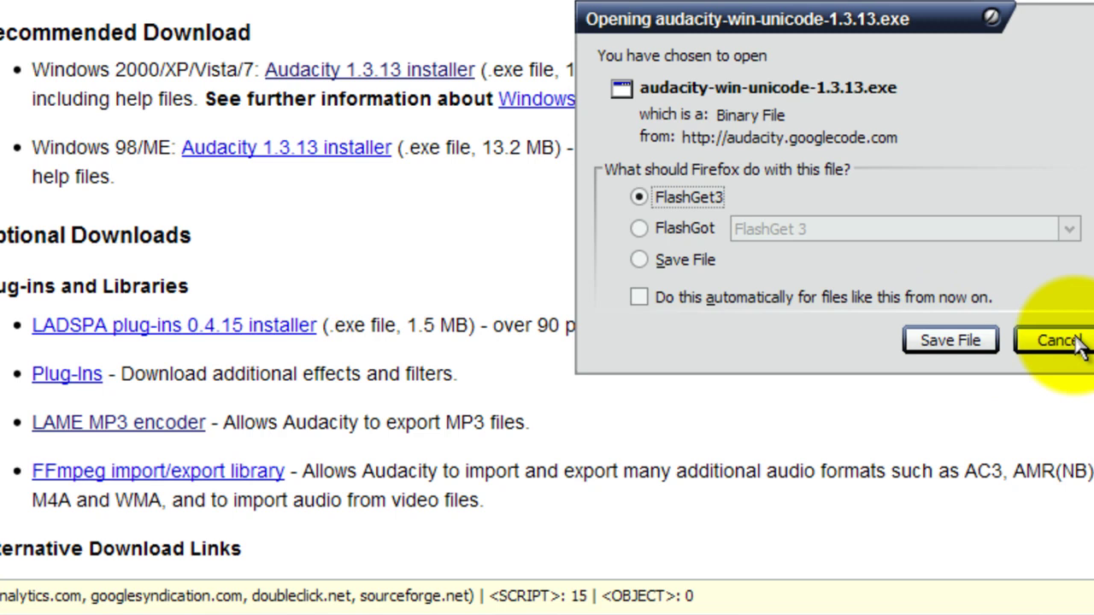
Cancel the Audacity installer download and minimise the browser to reach the desktop
left_click(1079, 347)
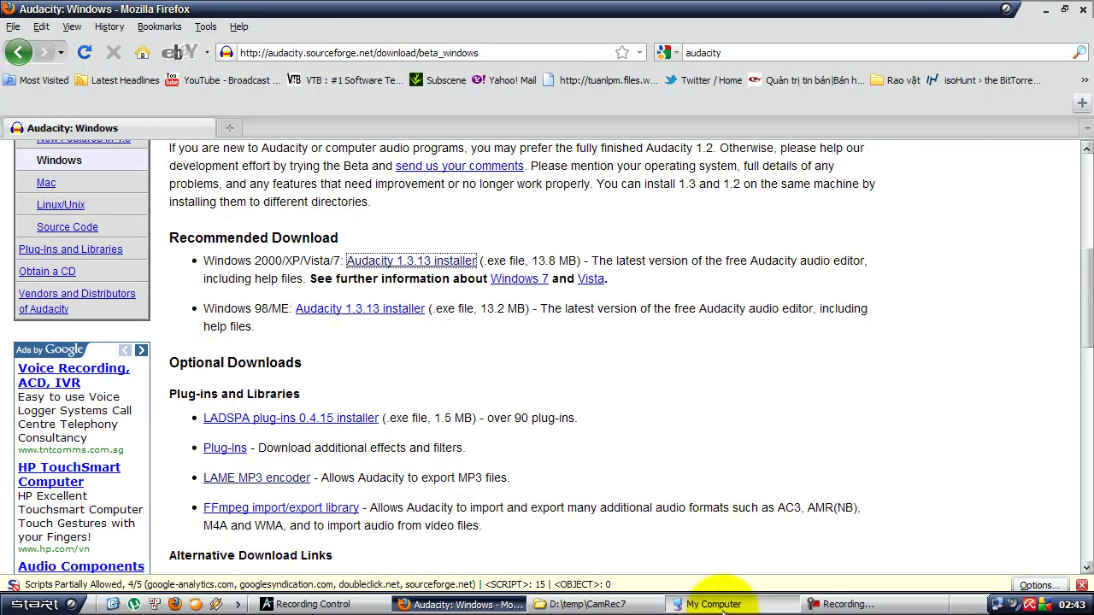
left_click(696, 605)
left_click(696, 605)
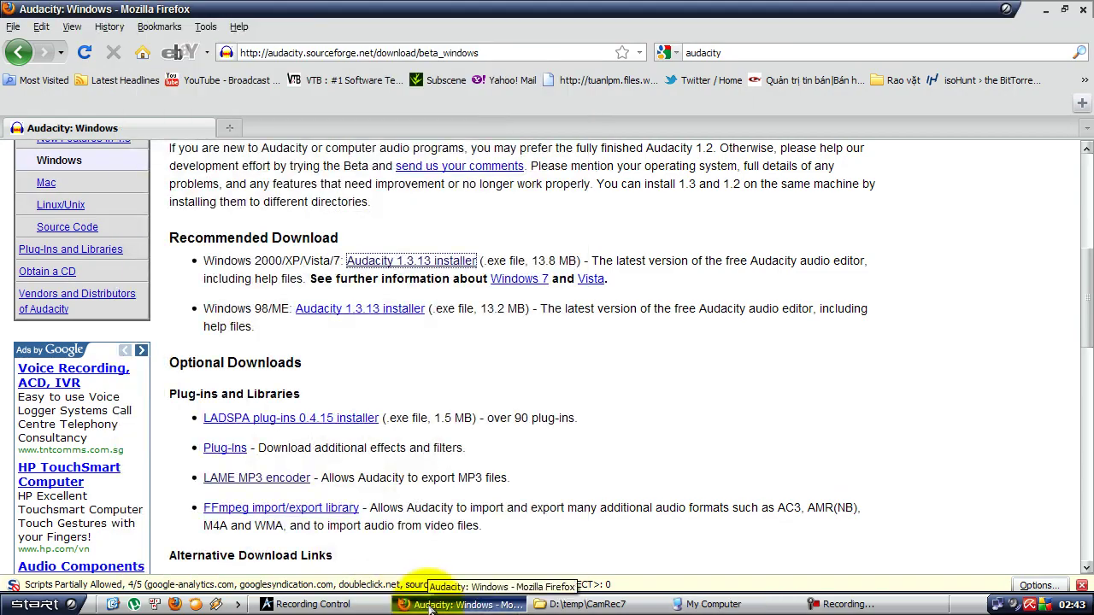
left_click(410, 605)
Launch Audacity 1.3 Beta (Unicode) and dismiss its welcome message
left_click(34, 604)
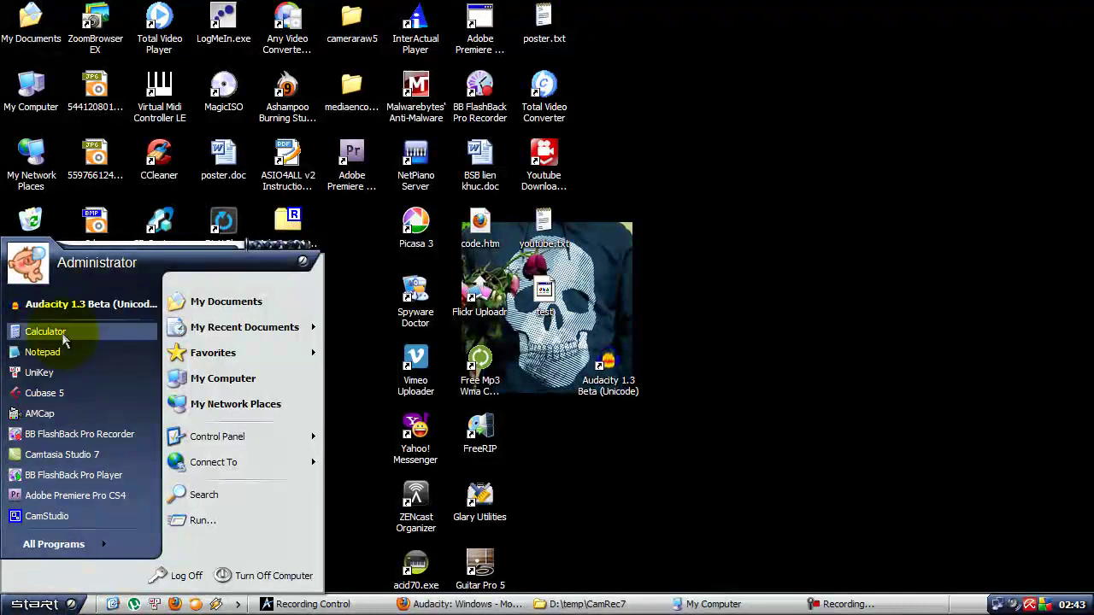
left_click(62, 310)
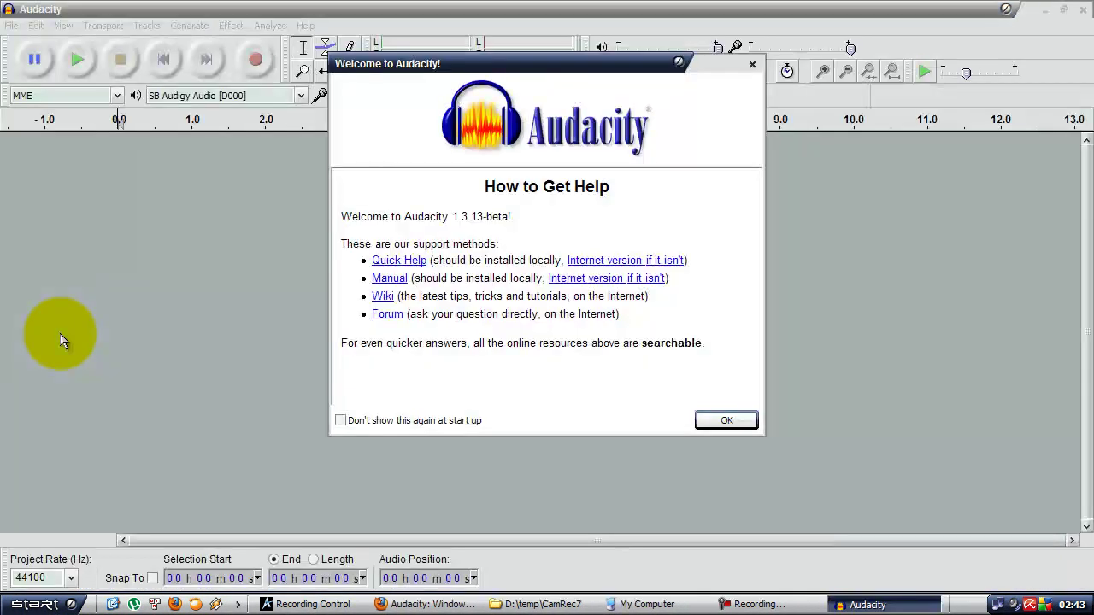
left_click(727, 421)
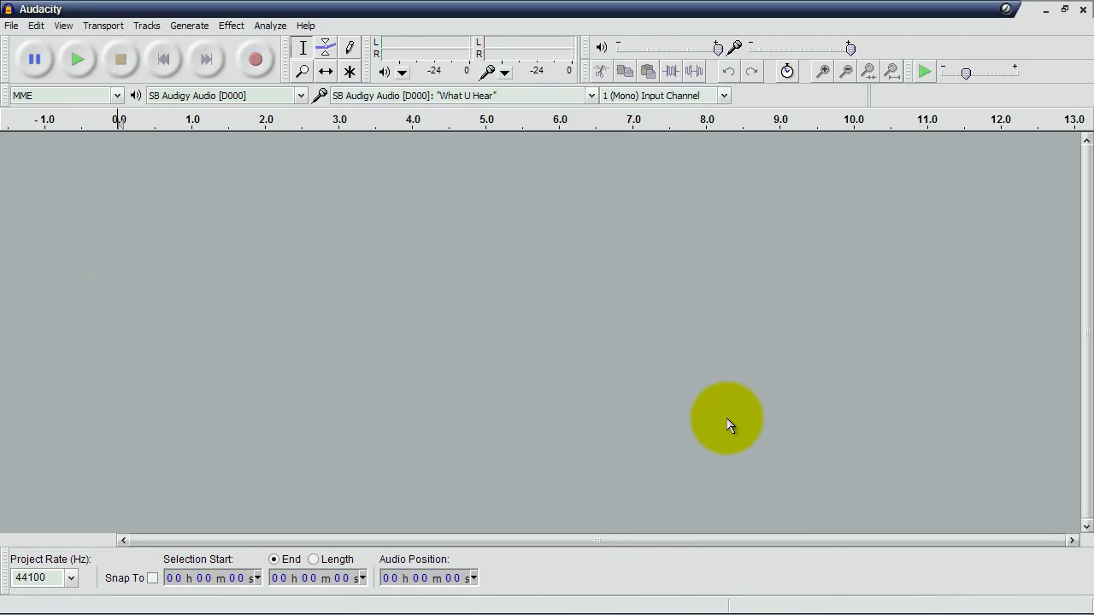
Sort the running processes in Task Manager by memory usage and check how much audacity.exe uses
key("ctrl+shift+Escape")
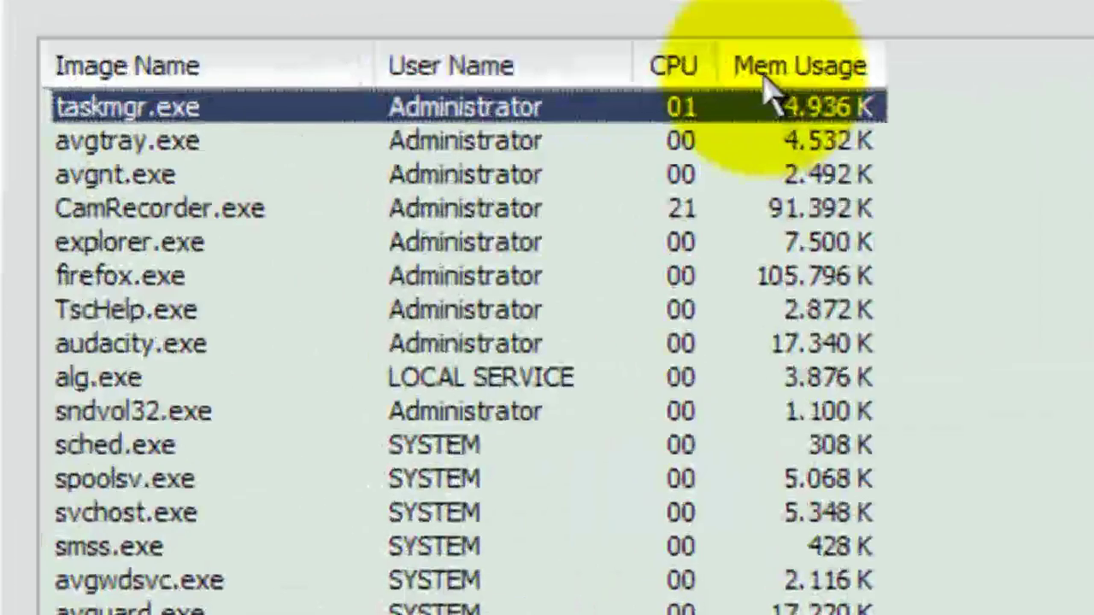
left_click(335, 104)
left_click(335, 105)
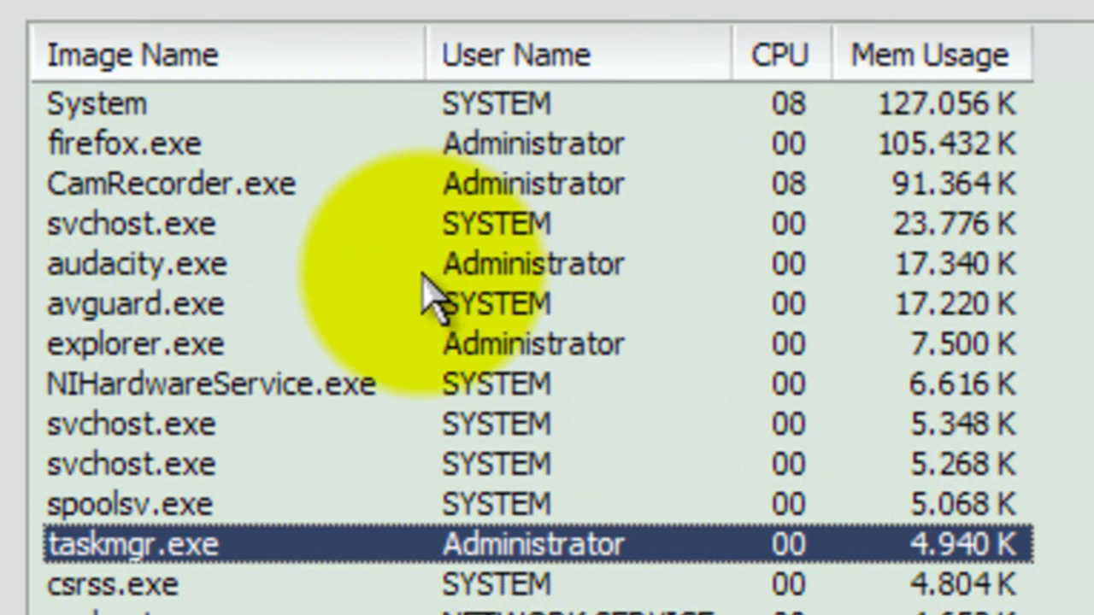
left_click(156, 265)
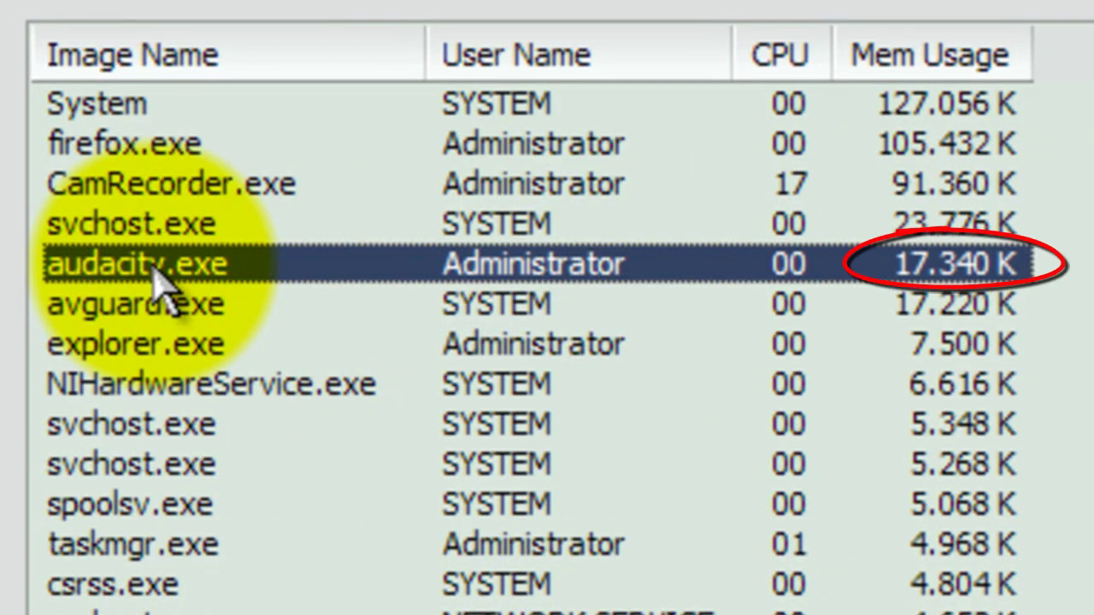
left_click(154, 161)
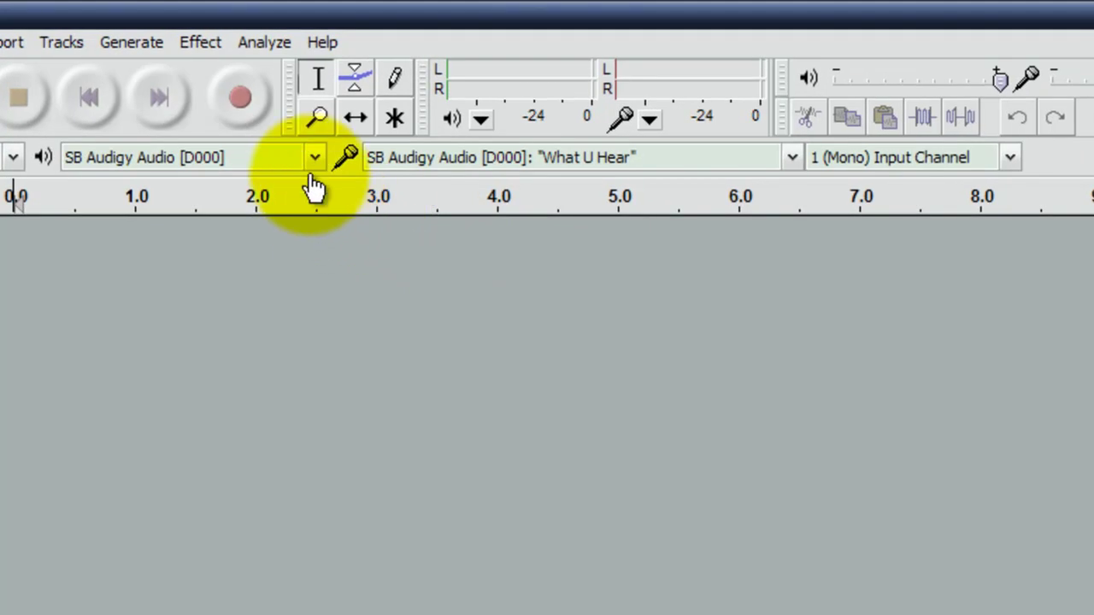
Choose SB Audigy Audio [D000] as output device, its "What U Hear" source as input, and 1 (Mono) Input Channel
left_click(314, 163)
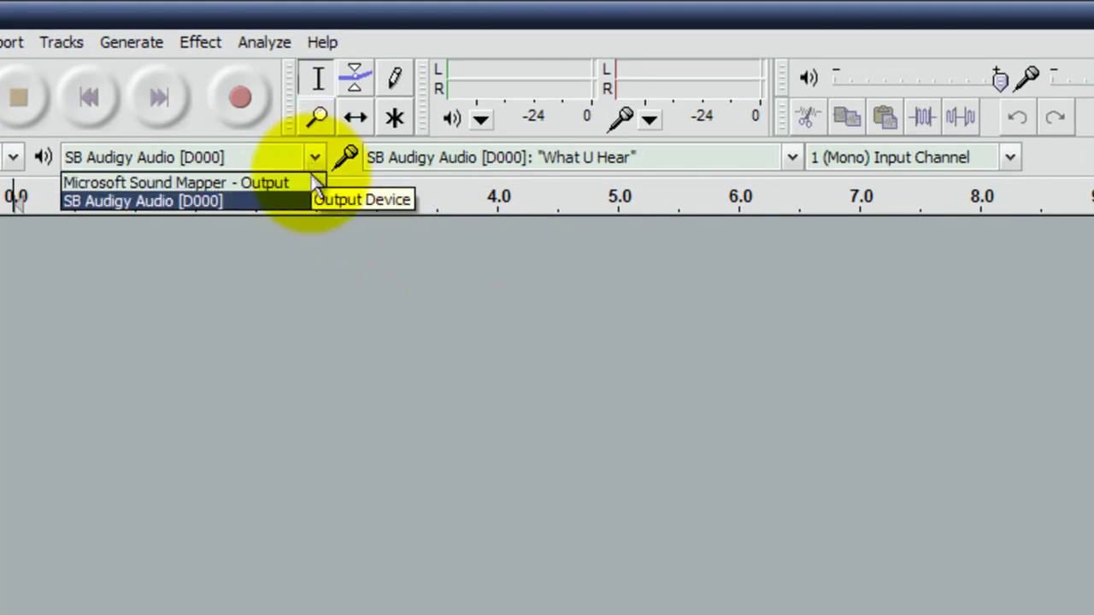
left_click(293, 206)
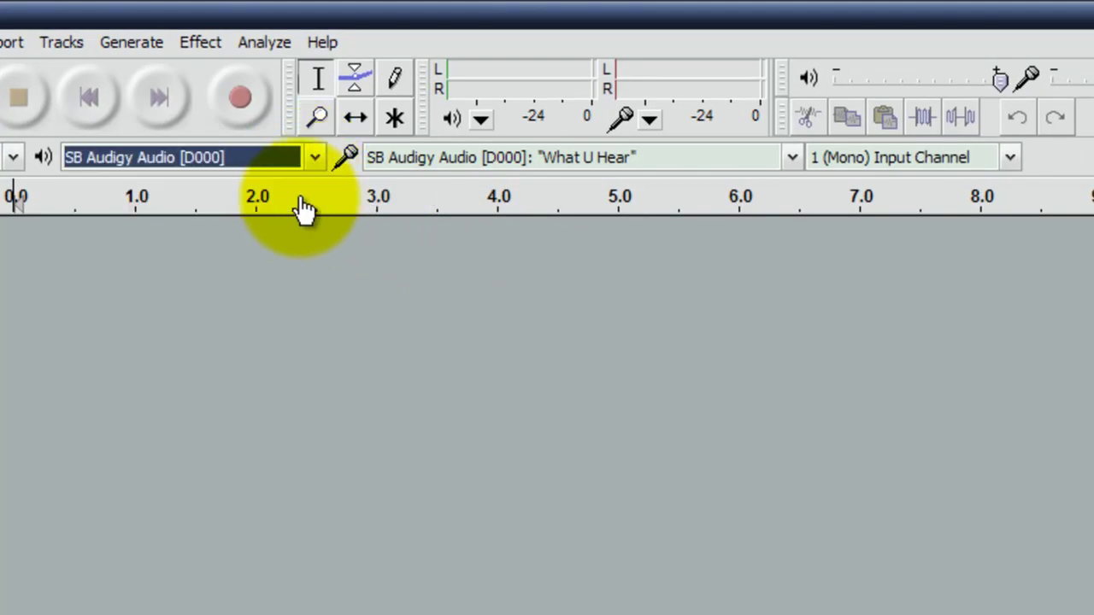
left_click(795, 167)
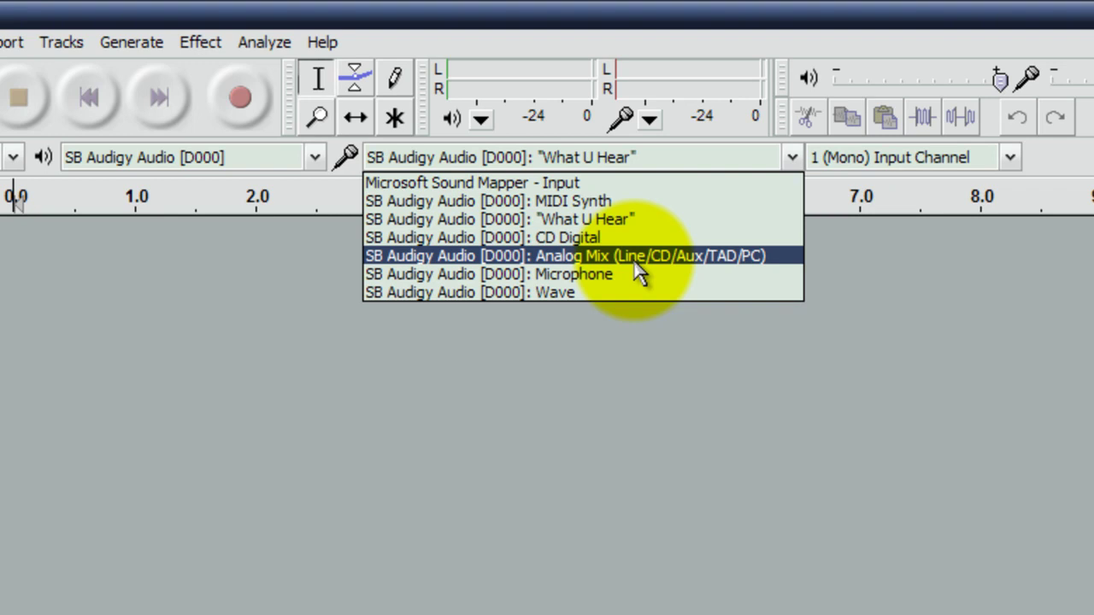
left_click(641, 223)
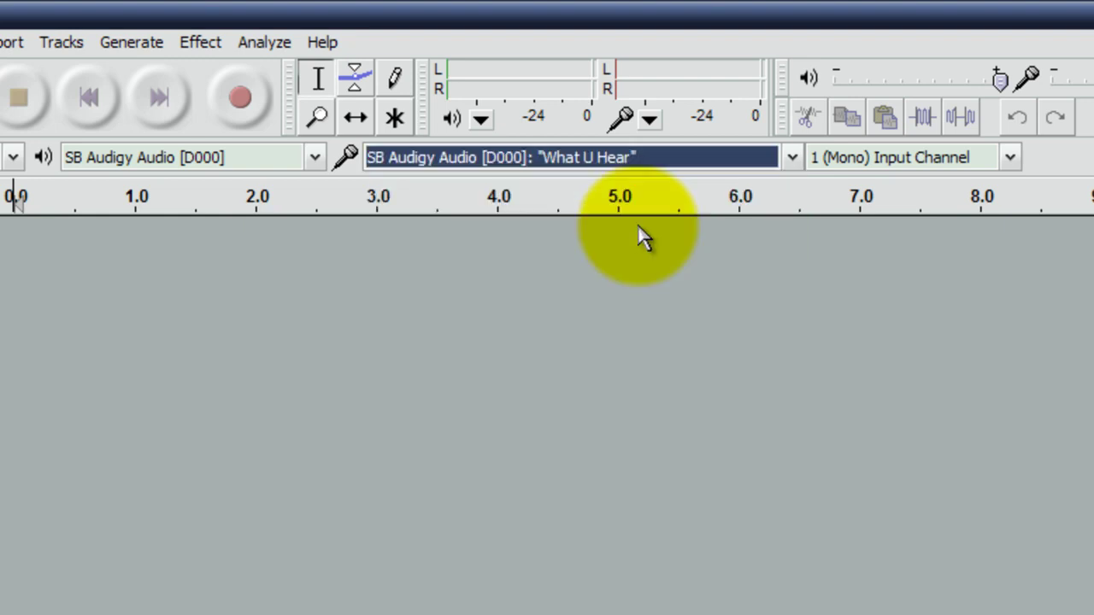
left_click(1010, 159)
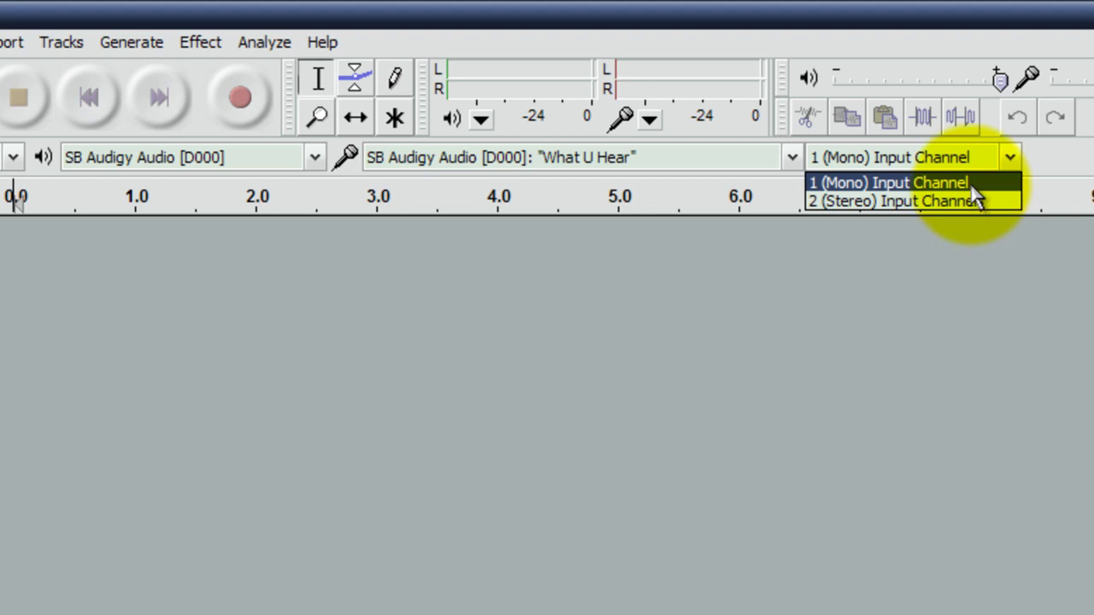
left_click(971, 185)
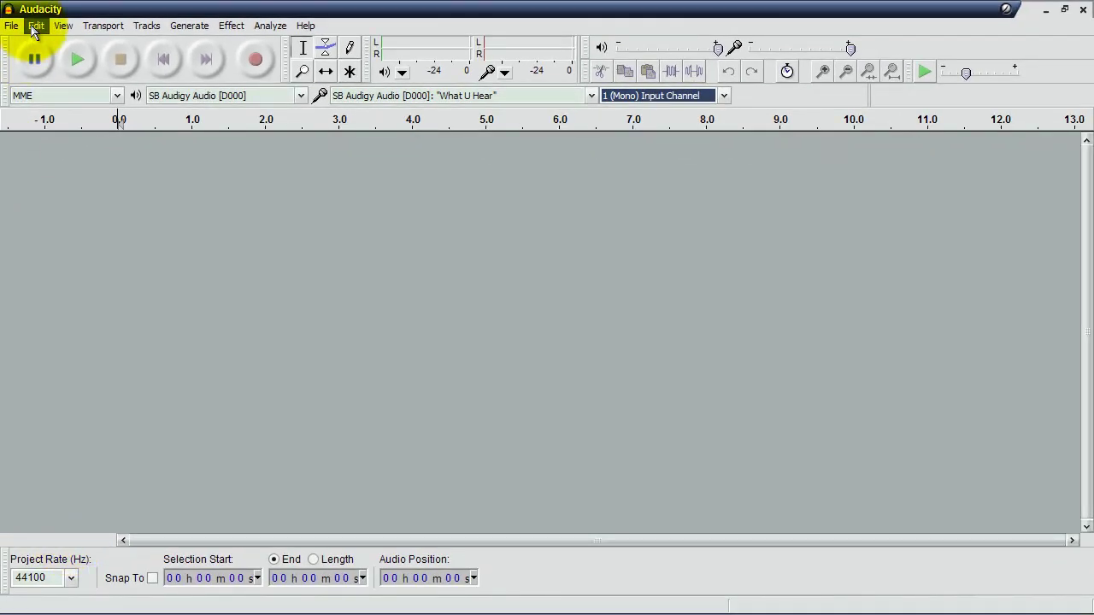
Review the recording preferences, then set the default sample rate to 44100 Hz and the default sample format to 24-bit
left_click(35, 25)
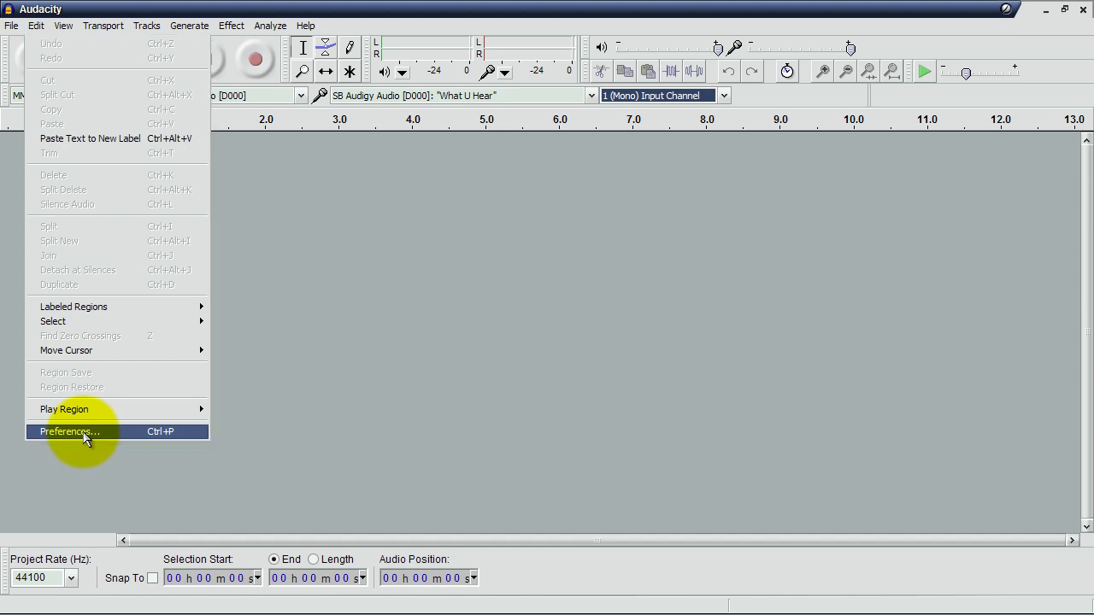
left_click(84, 434)
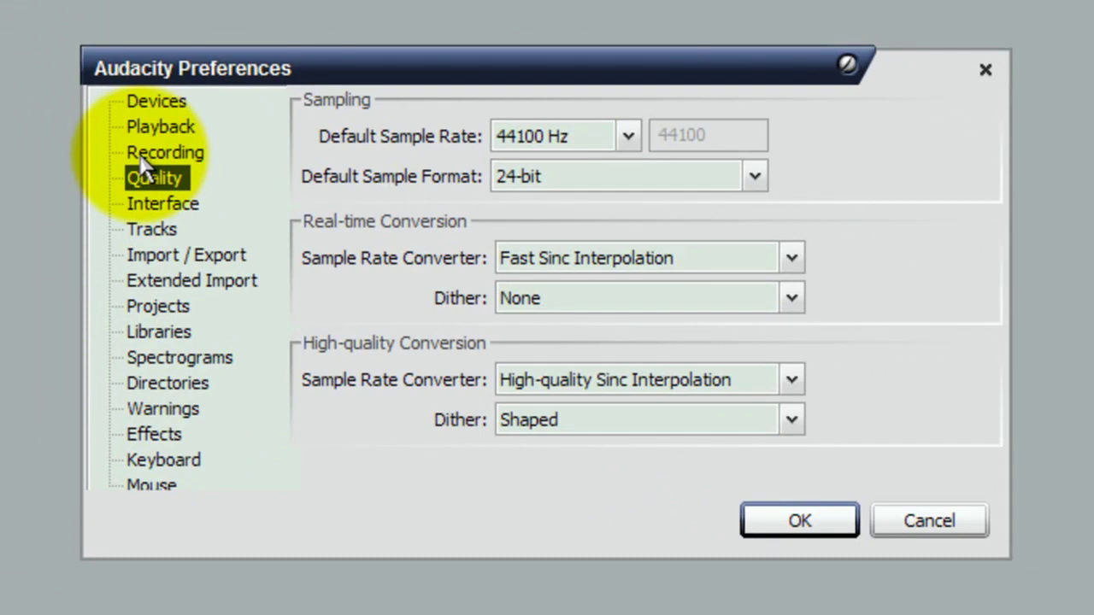
left_click(143, 157)
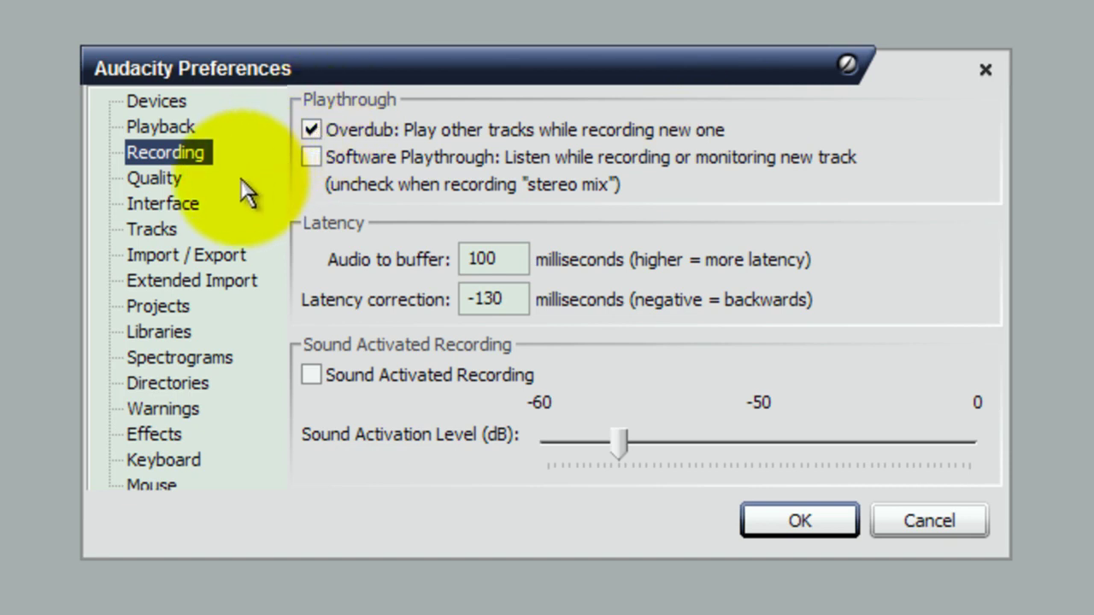
left_click(154, 178)
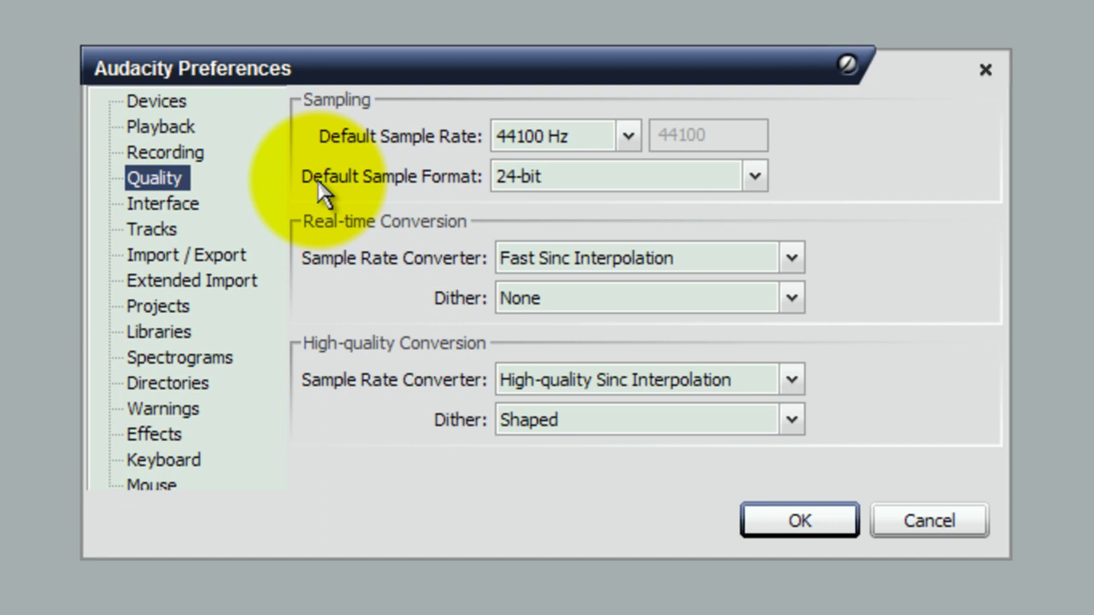
left_click(576, 146)
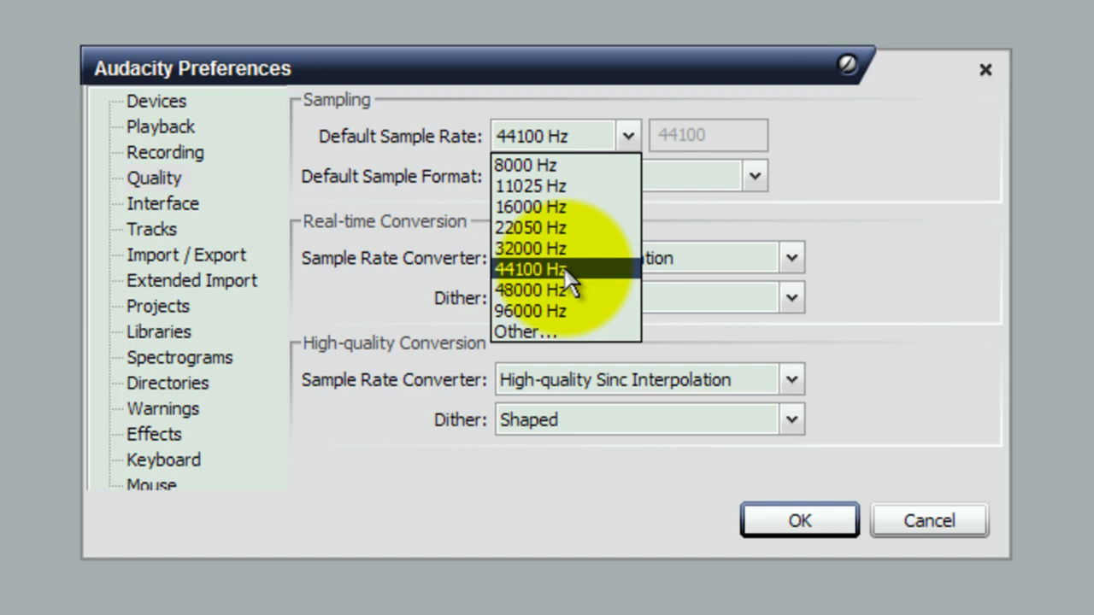
left_click(566, 270)
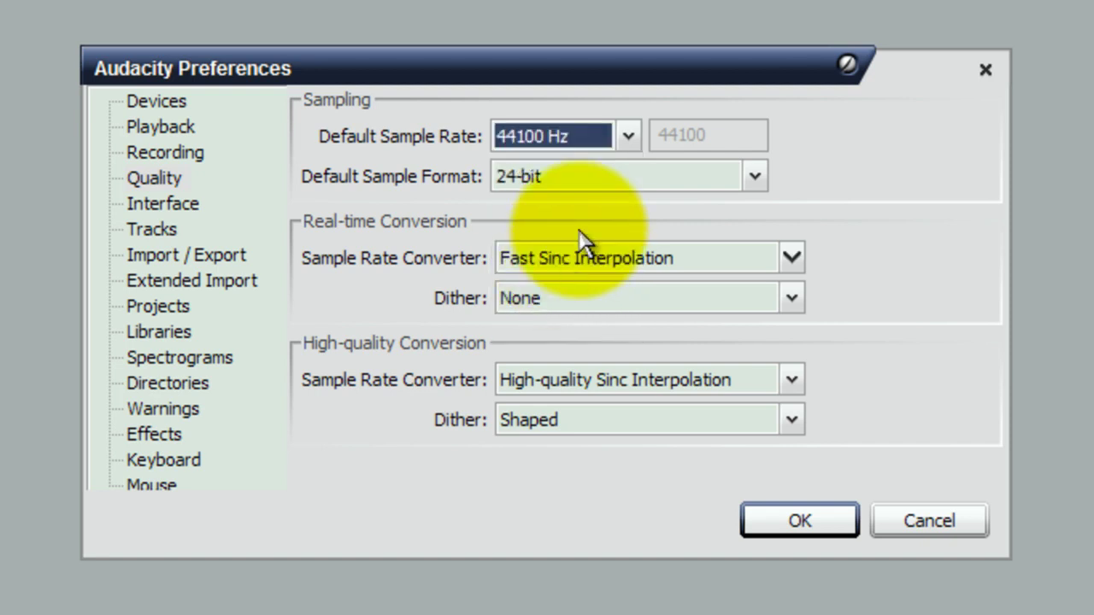
left_click(651, 181)
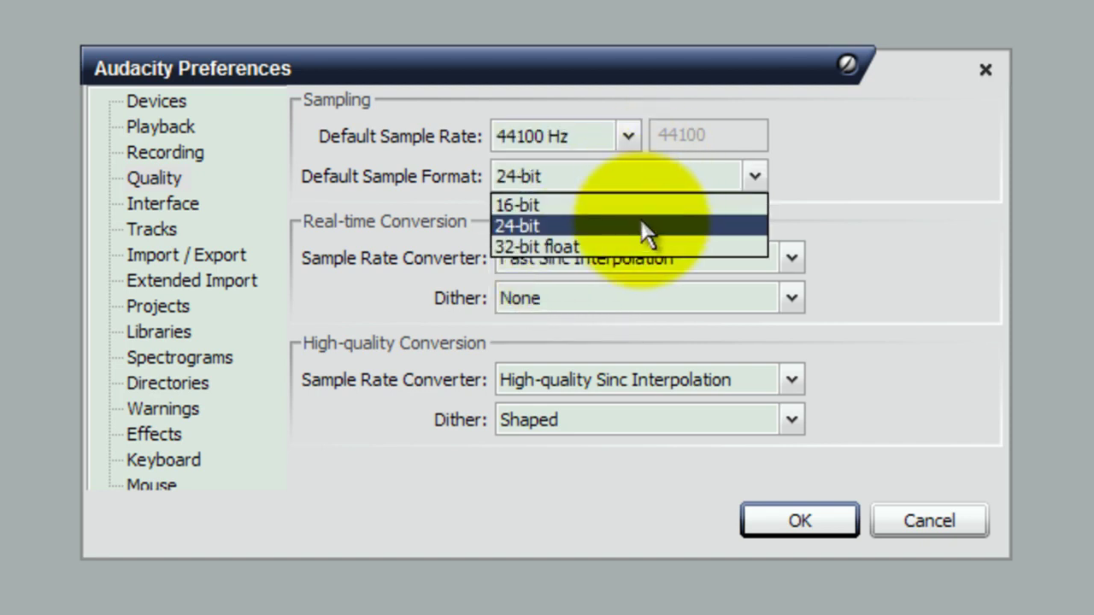
left_click(643, 226)
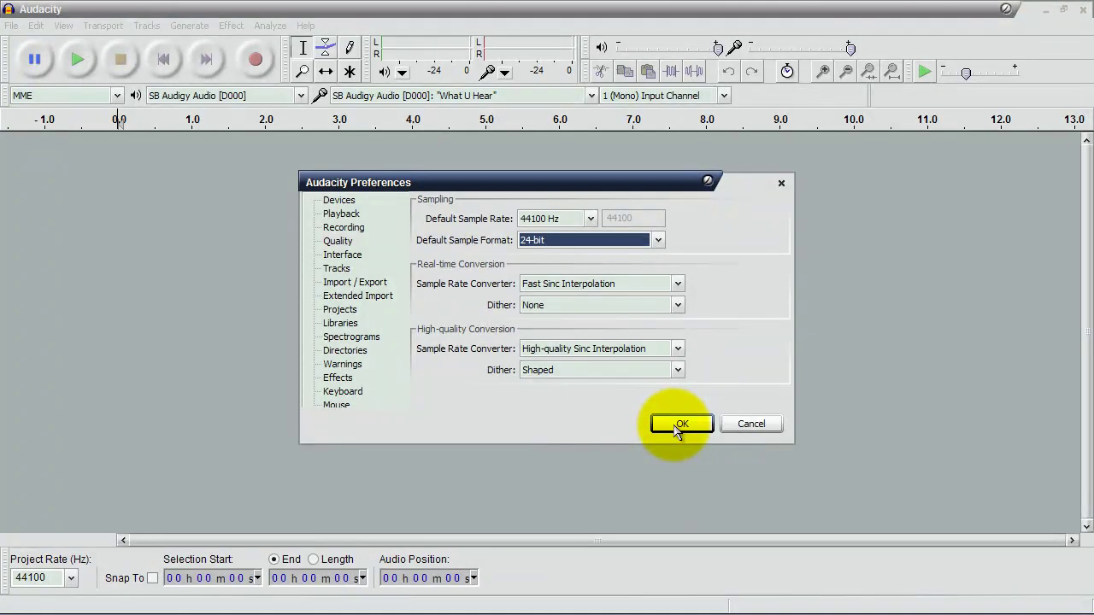
left_click(681, 431)
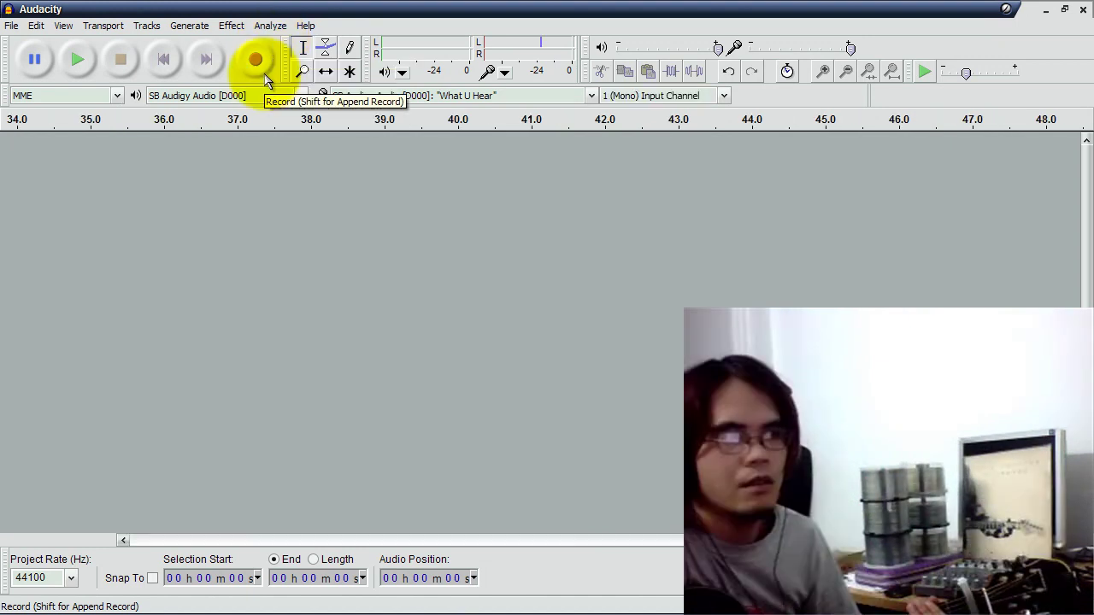
Record a guitar performance of about 51 seconds on a new mono track
left_click(261, 62)
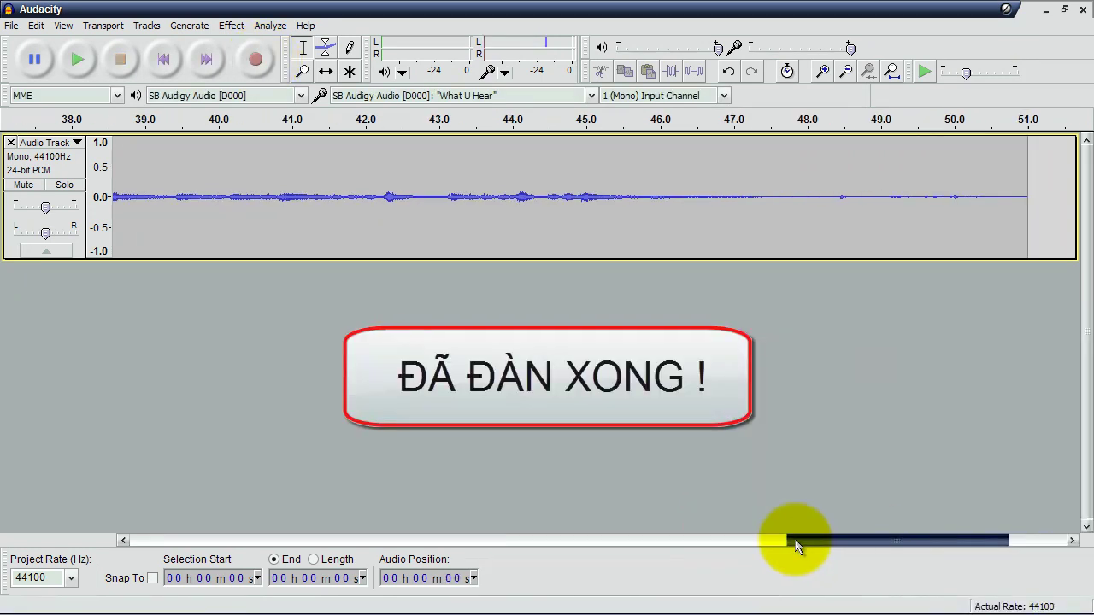
left_click_drag(781, 537, 133, 530)
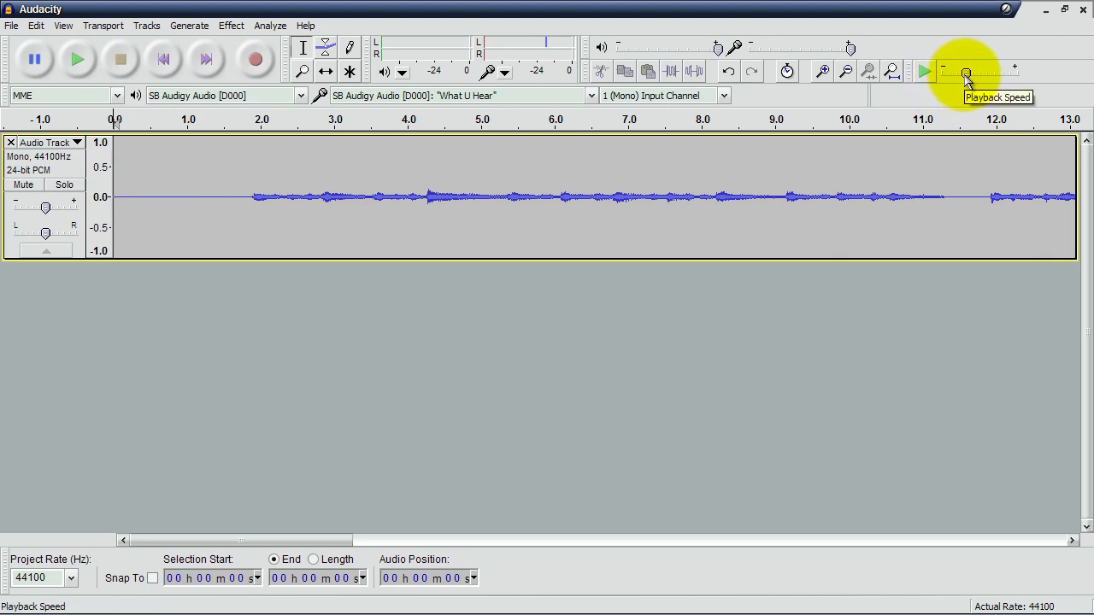
left_click(847, 72)
left_click(847, 72)
left_click(847, 71)
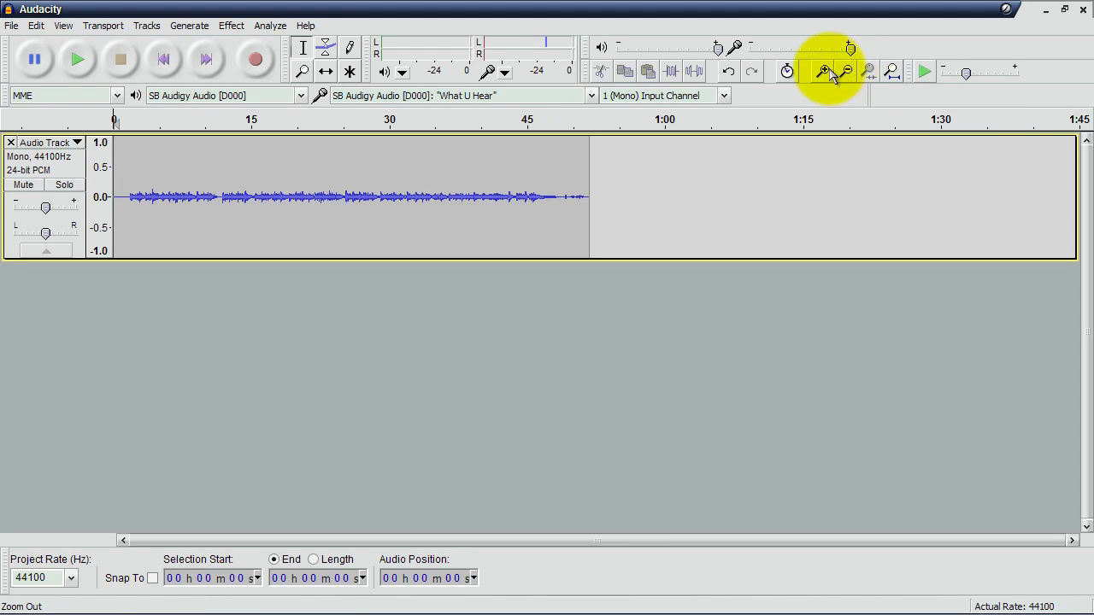
left_click(826, 72)
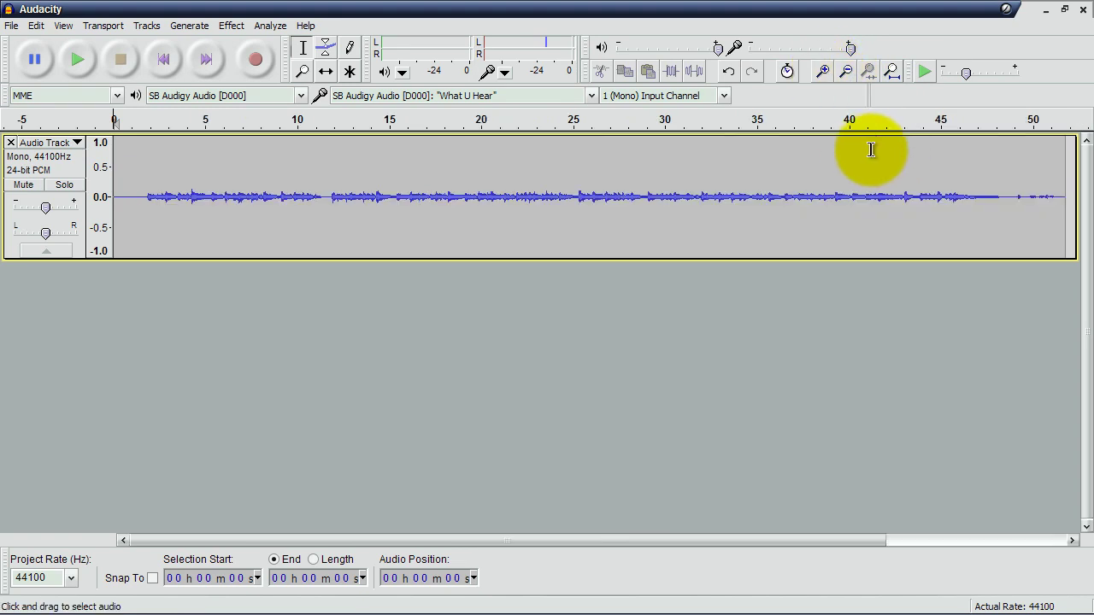
Record the vocals on a second mono track from the project start, using the Analog Mix (Line/CD/Aux/TAD/PC) input
left_click(326, 227)
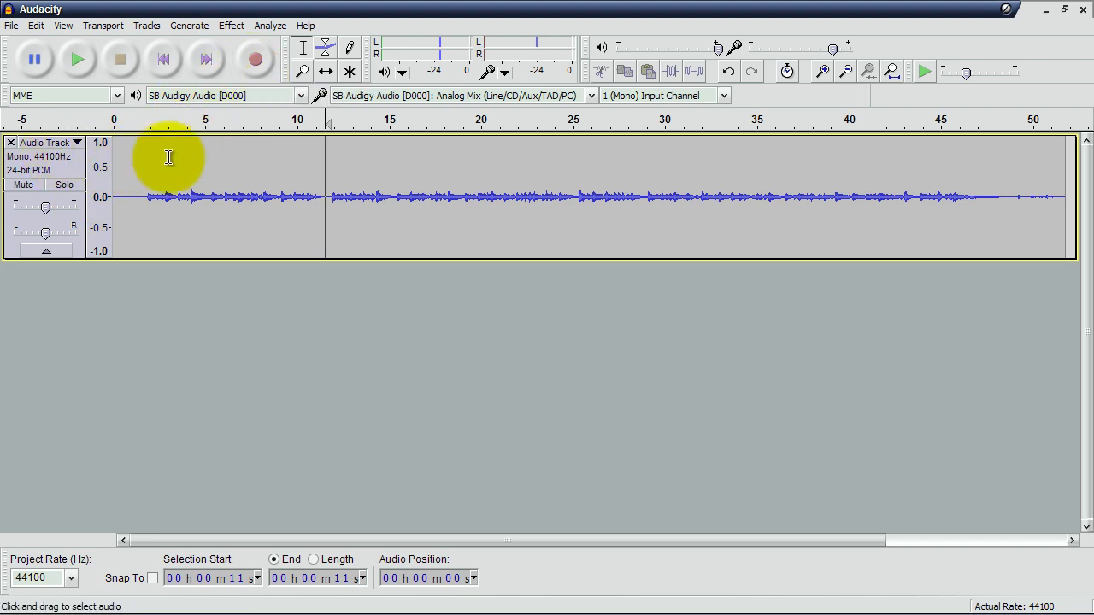
left_click(159, 74)
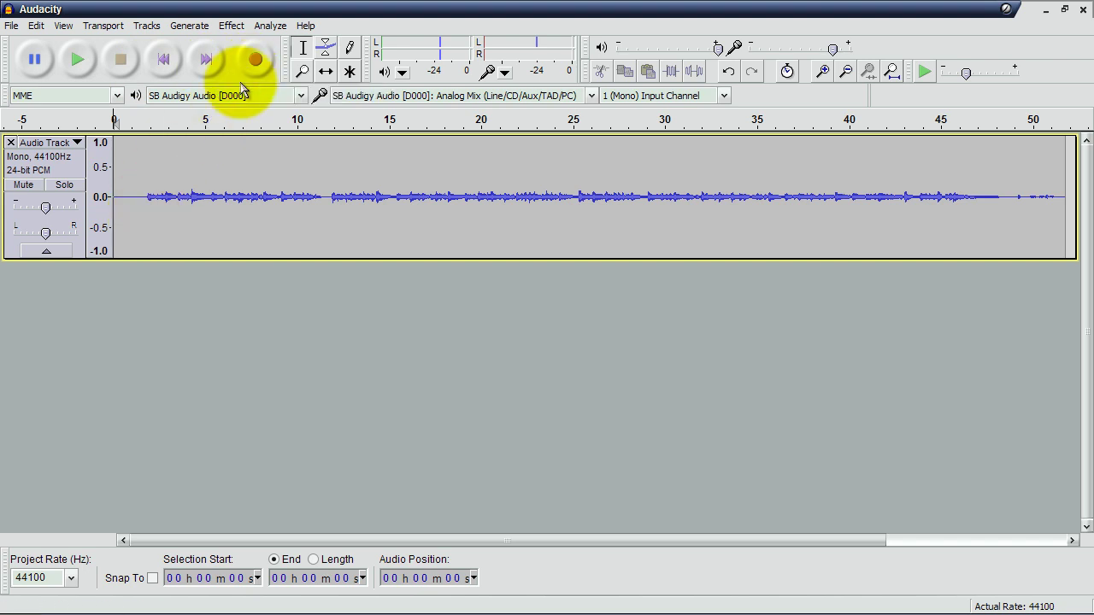
left_click(255, 62)
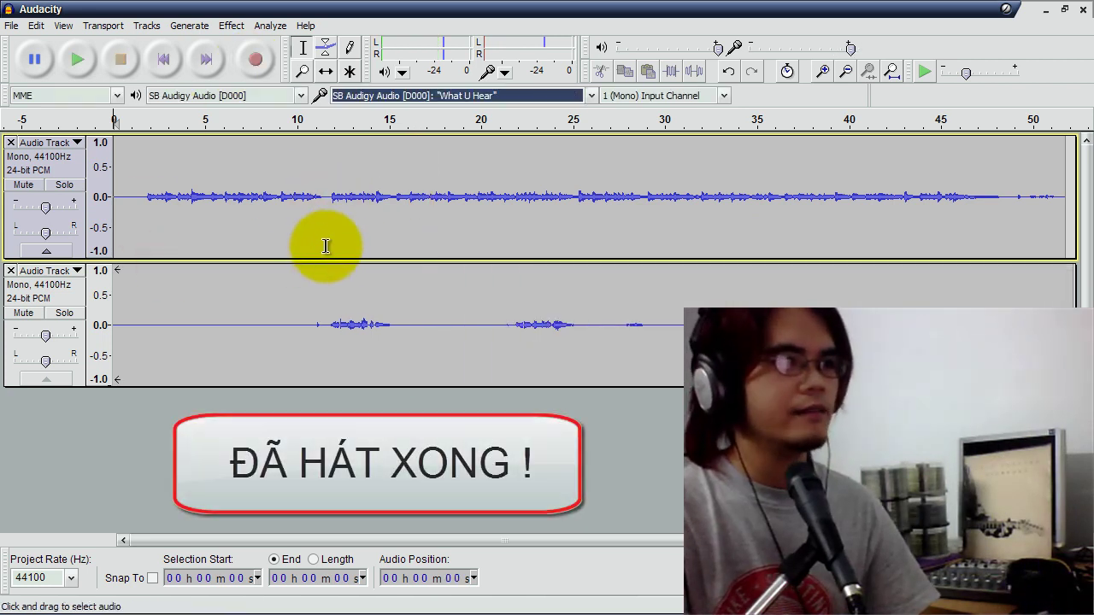
Play both tracks together from about the 10-second mark to check the mix, and stop playback
left_click(301, 255)
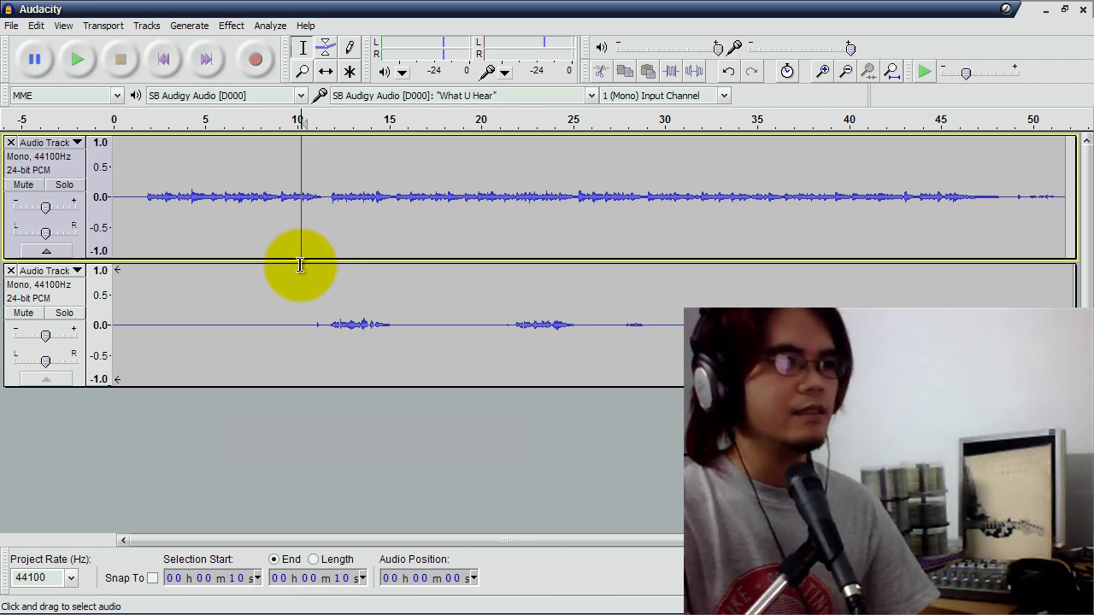
left_click(79, 60)
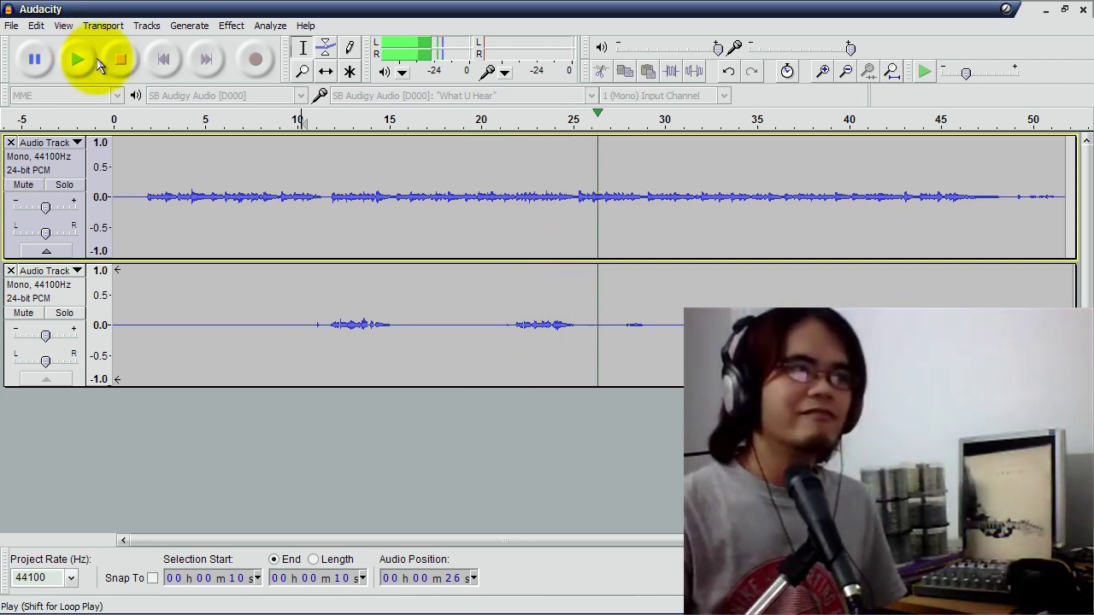
left_click(117, 73)
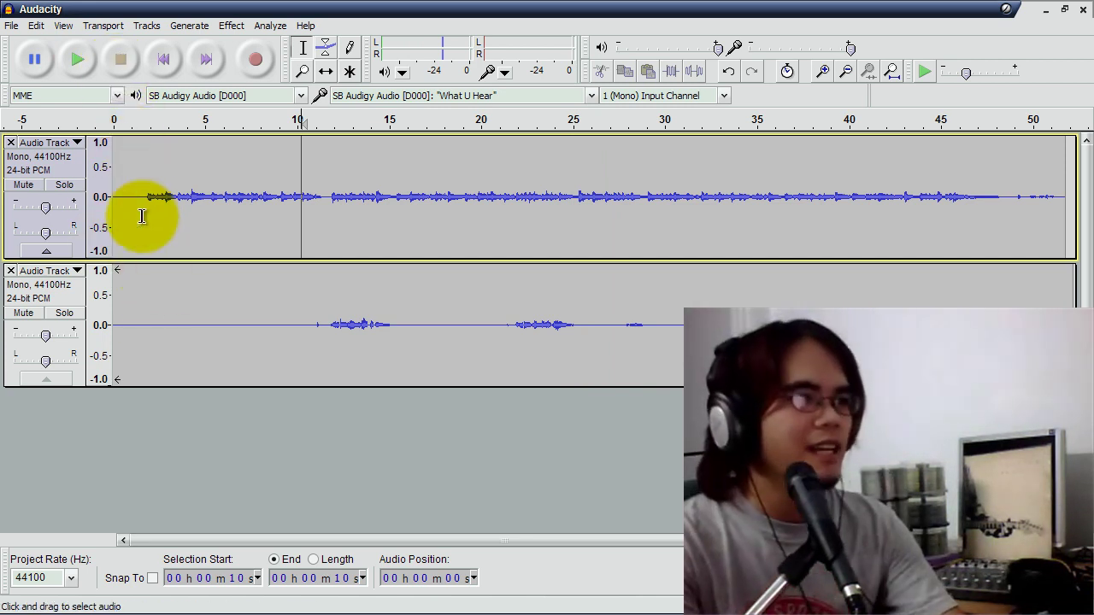
Select the end of the guitar track from about 46 to 51 seconds and fade it out
left_click(9, 223)
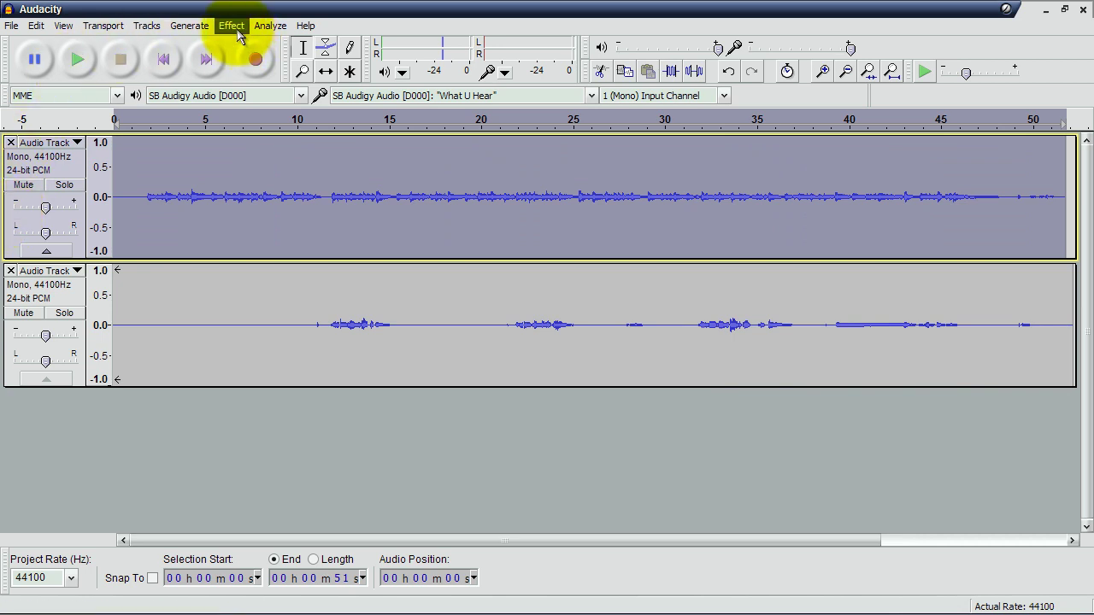
key("ctrl+shift+a")
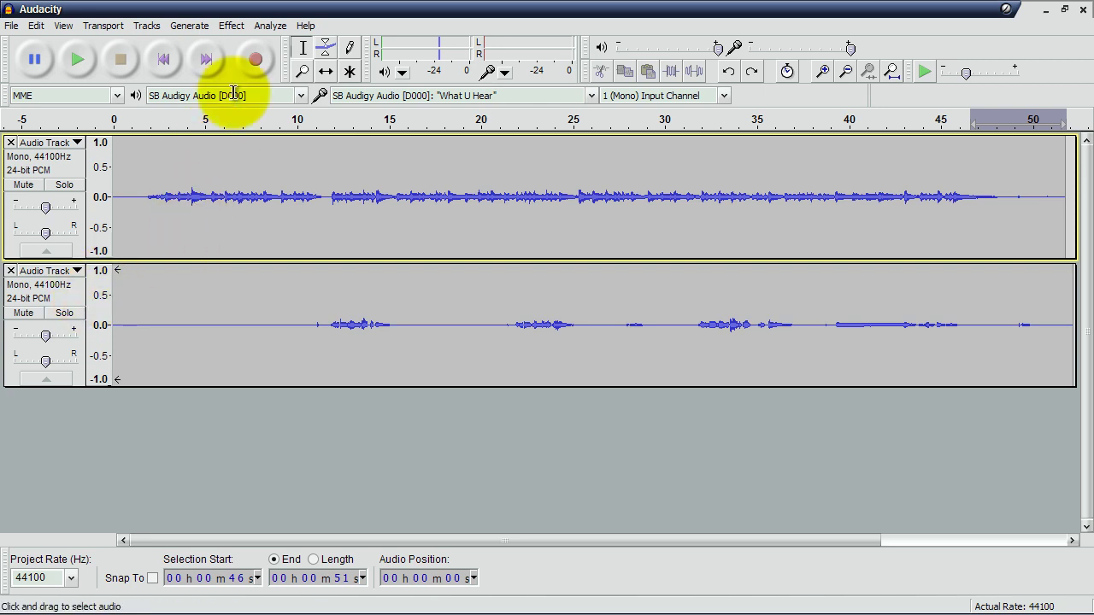
Apply the Compressor to both tracks with a threshold of -20 dB, a ratio of 2.5:1 and an attack time of 0.5 secs
left_click(230, 25)
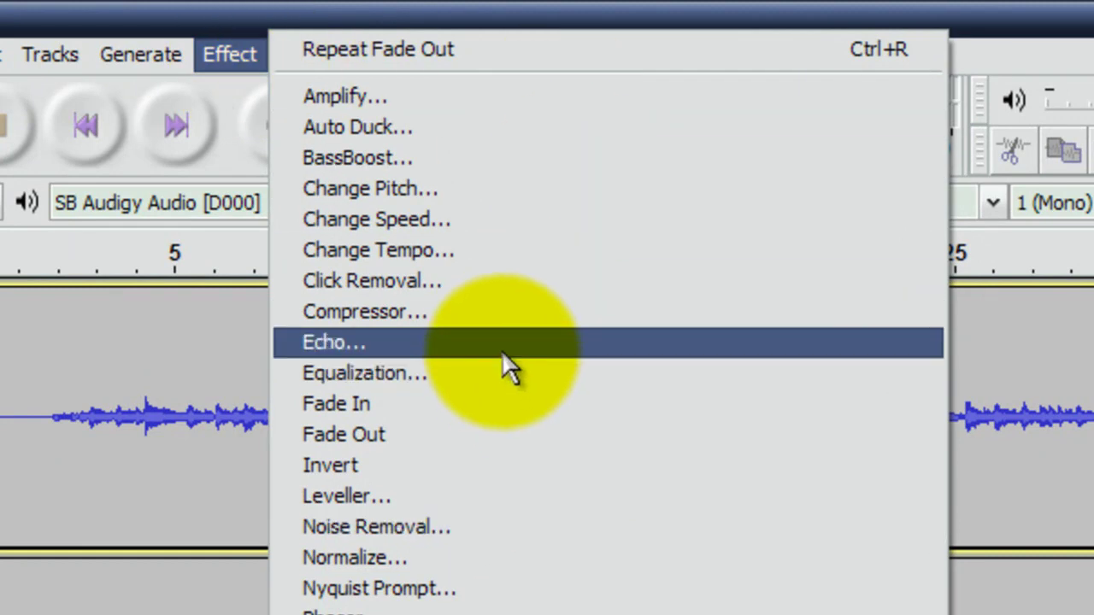
left_click(479, 314)
left_click(79, 453)
left_click(197, 56)
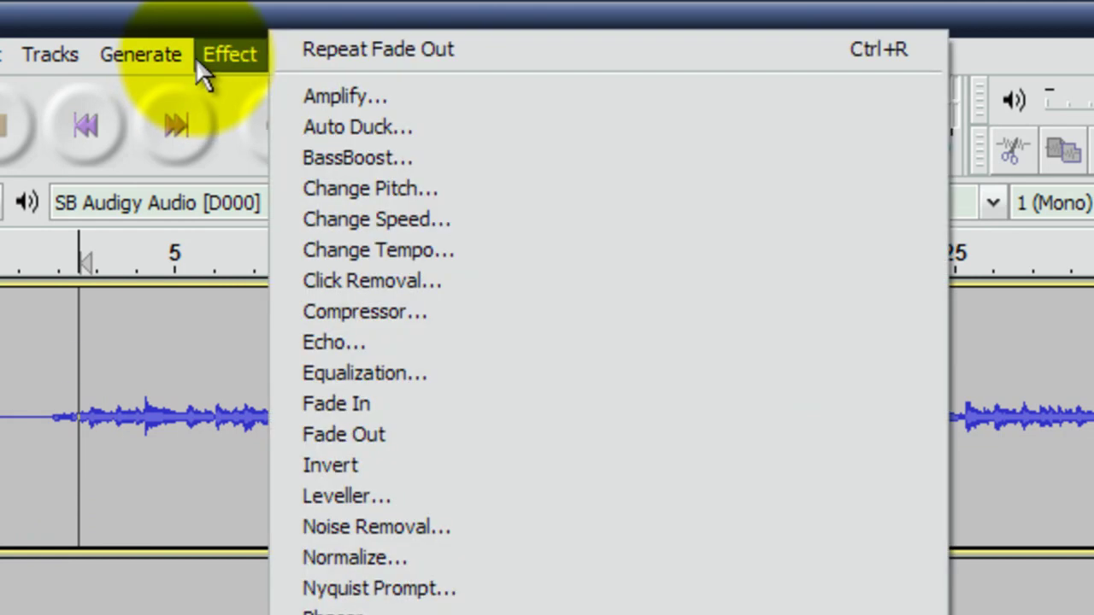
left_click(408, 317)
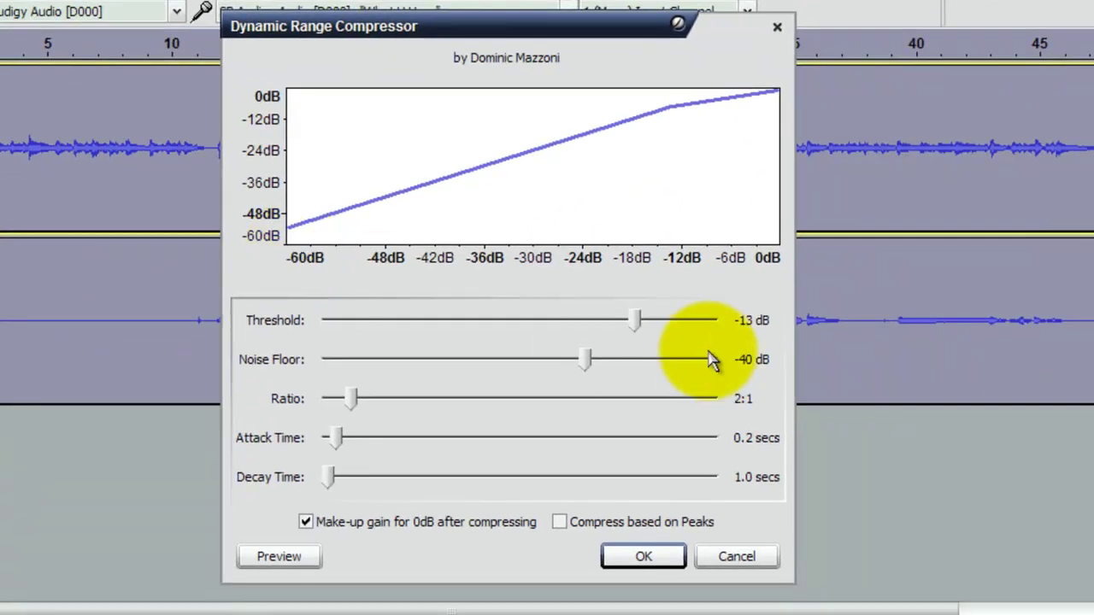
mouse_move(639, 320)
left_mouse_down()
mouse_move(622, 318)
mouse_move(650, 320)
left_mouse_up()
left_click_drag(352, 400, 372, 400)
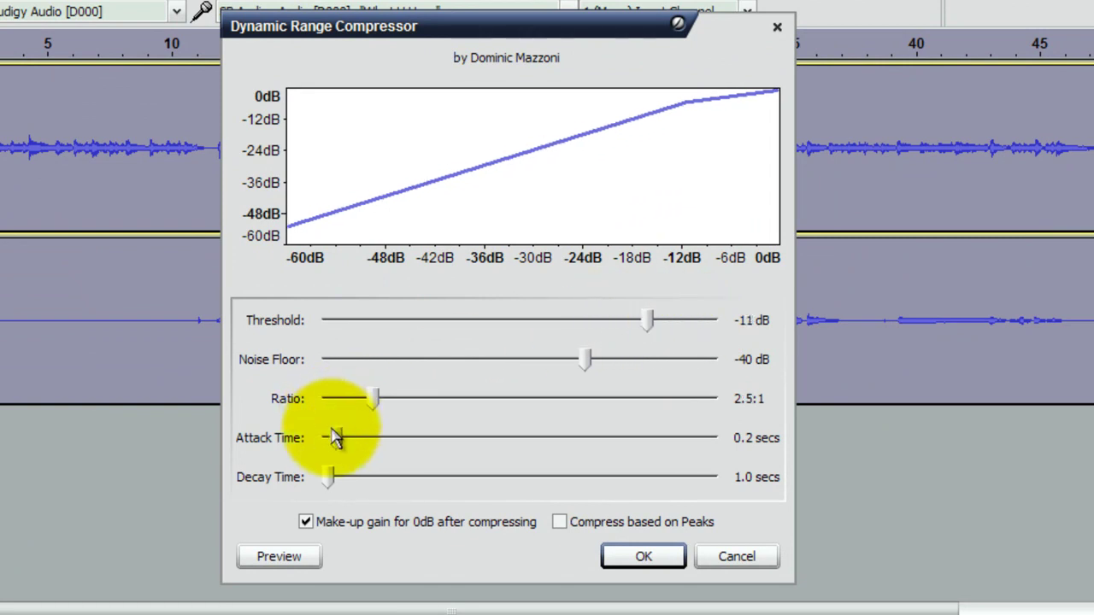
left_click_drag(337, 438, 360, 438)
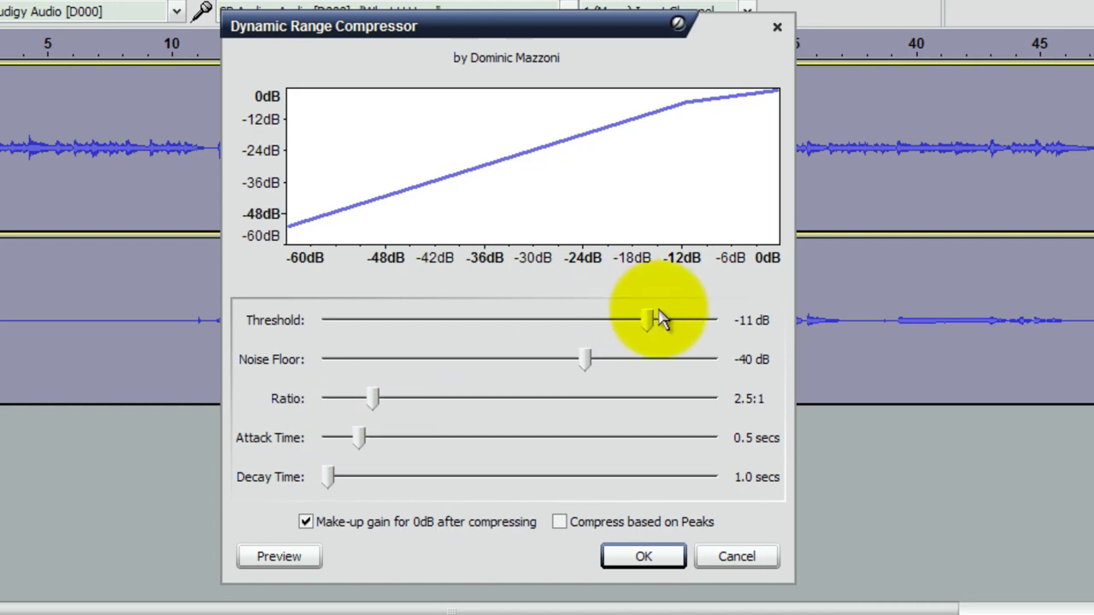
left_click_drag(658, 313, 589, 317)
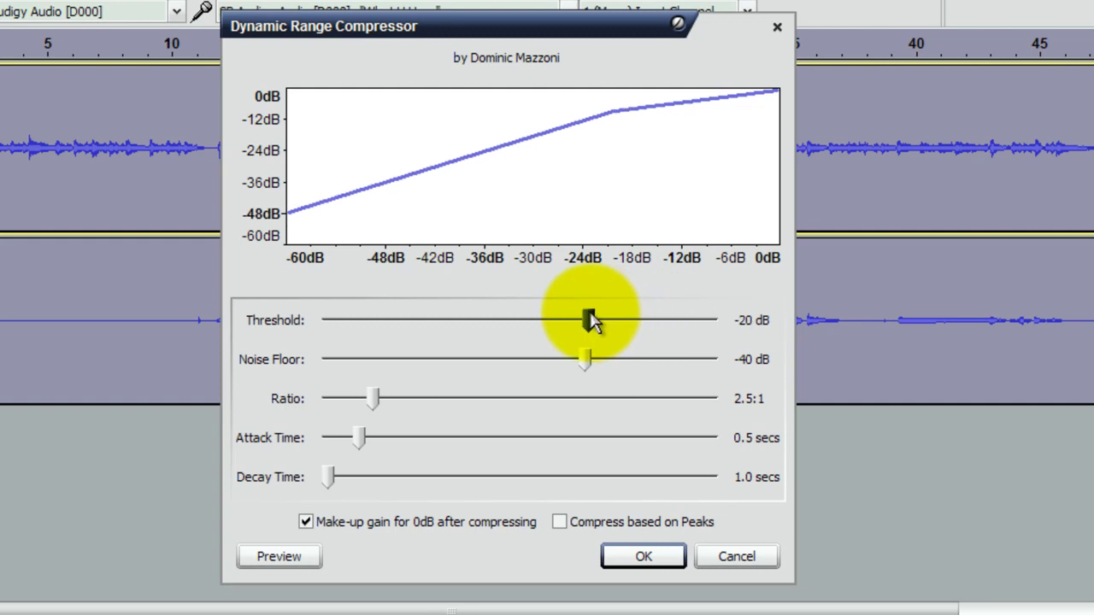
left_click_drag(547, 32, 694, 13)
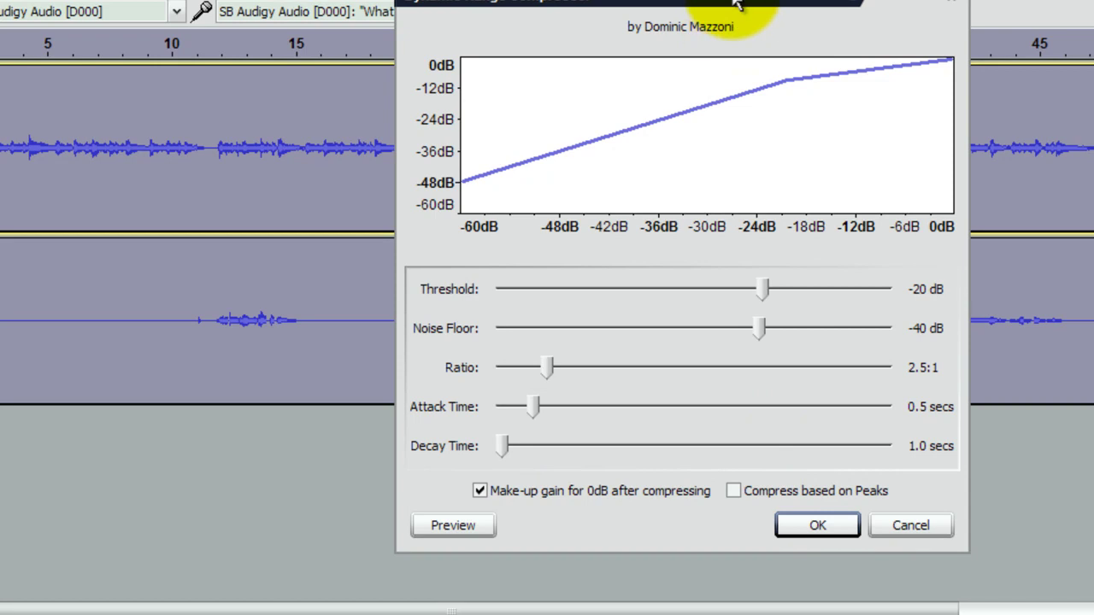
left_click_drag(737, 4, 728, 0)
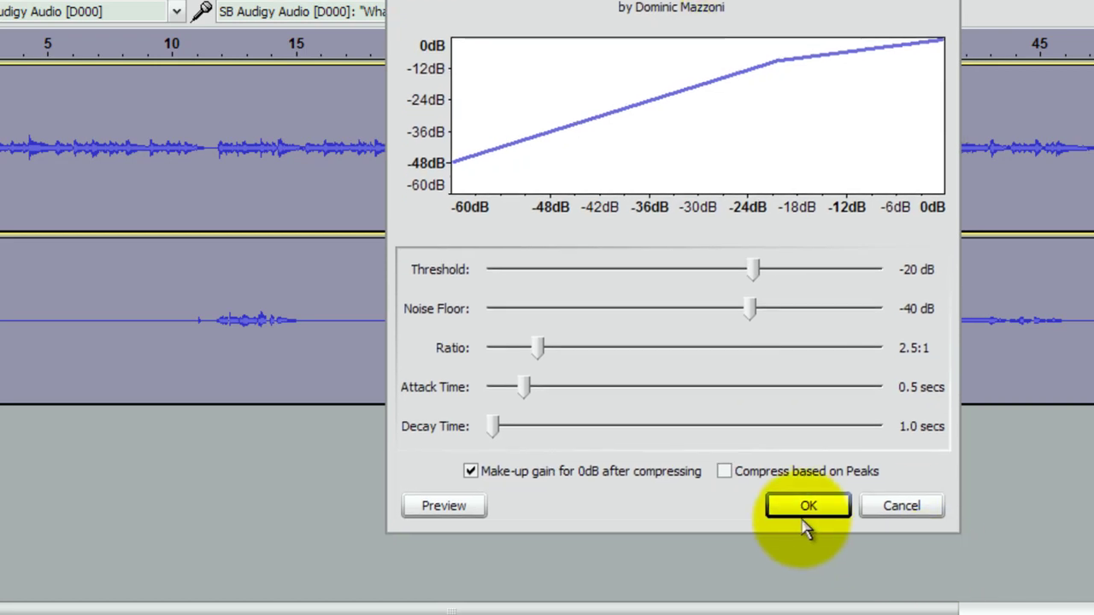
left_click(843, 506)
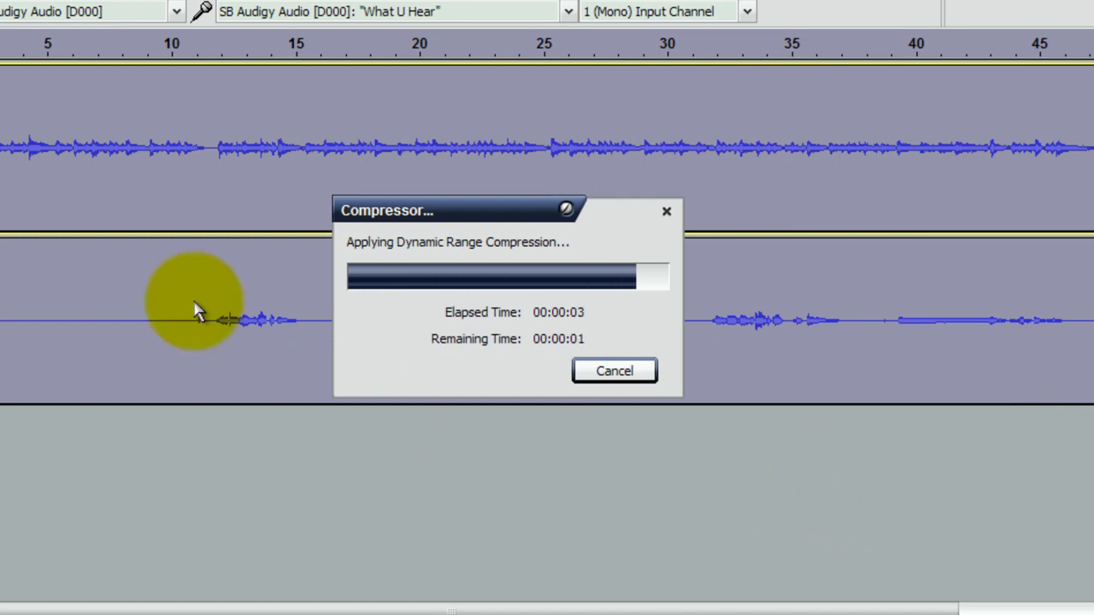
Play the mix from about the 6-second mark with the guitar track panned left, then set its pan back to center
left_click(93, 144)
key("space")
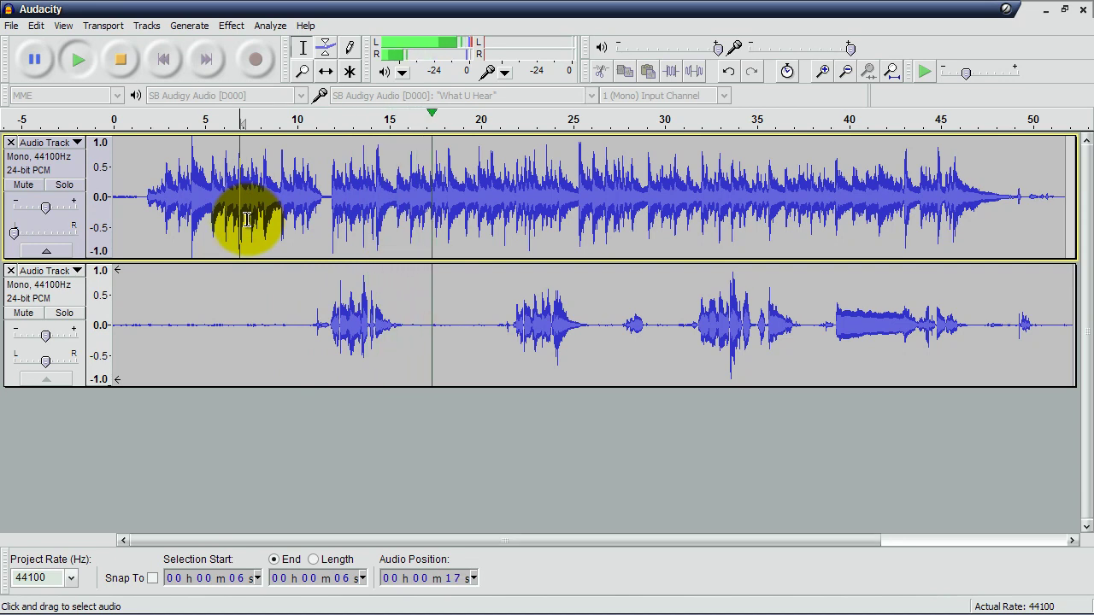
key("space")
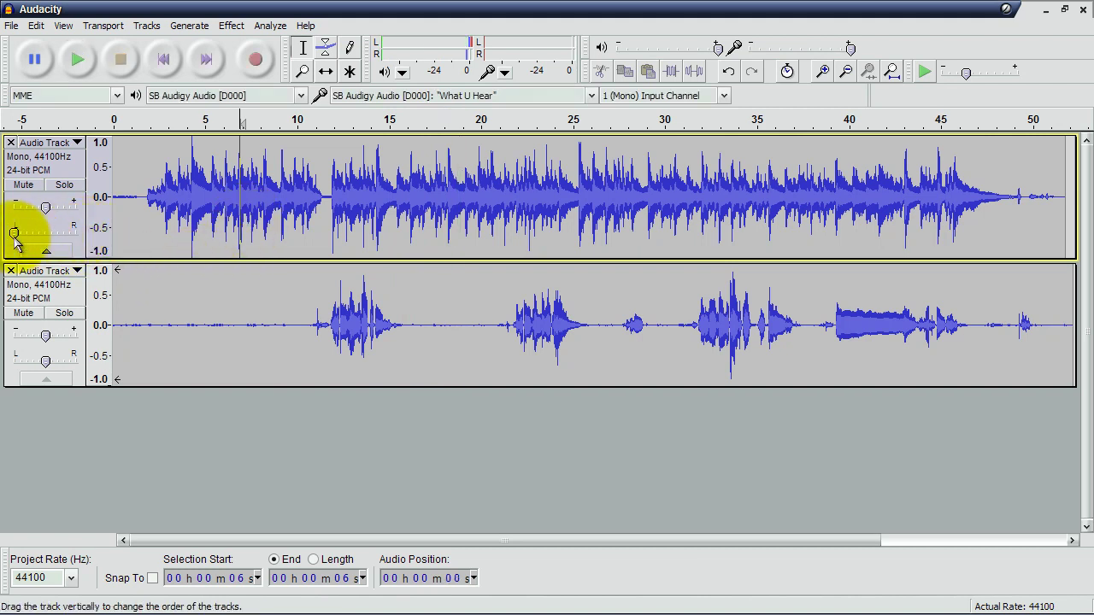
left_click_drag(14, 235, 38, 234)
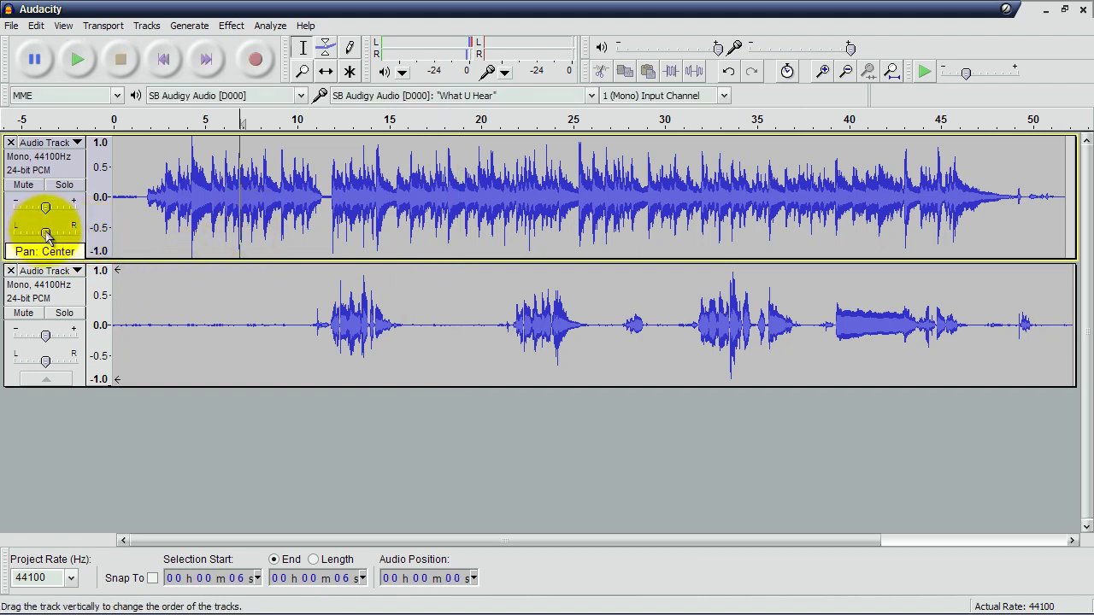
Play both compressed tracks from about the 31-second mark, and stop playback
left_click(689, 266)
key("space")
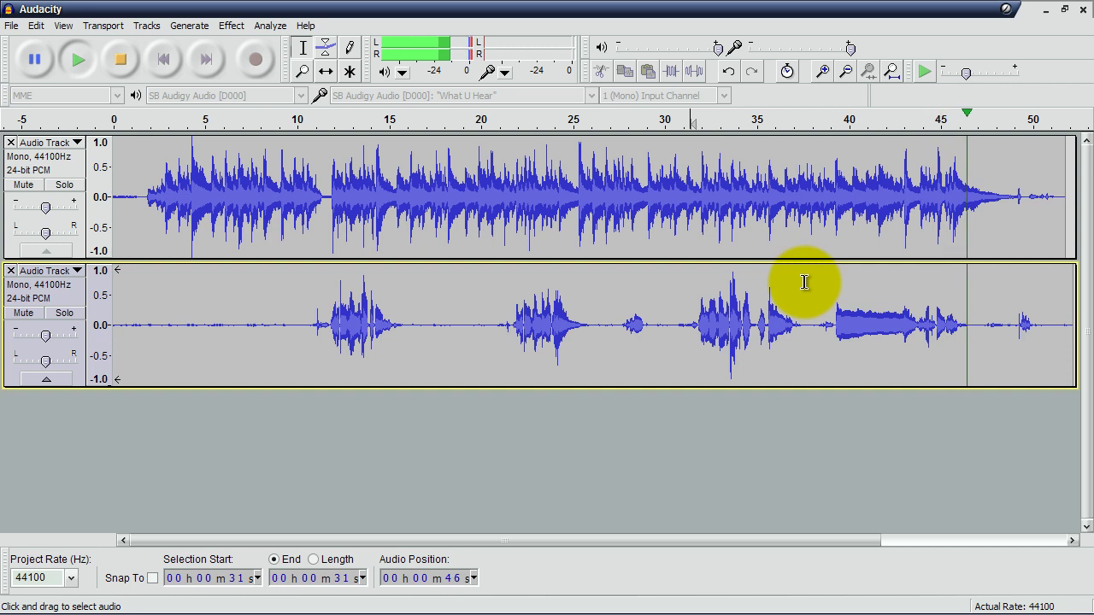
key("space")
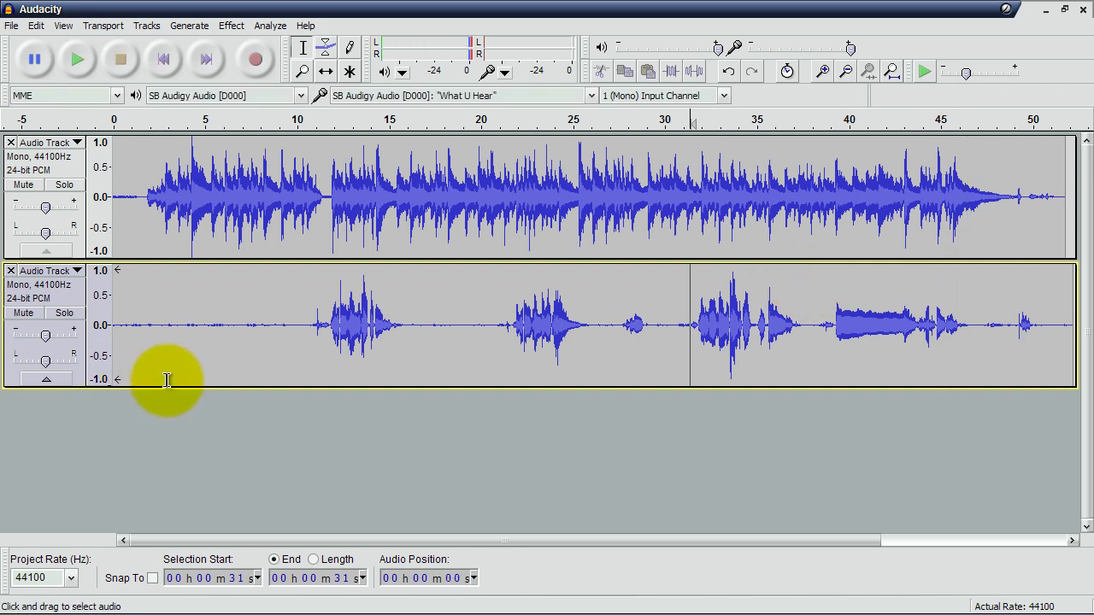
Silence the vocal track's first 10 seconds and its tail, plus the guitar track's opening second and its tail from about 49 seconds
left_click(232, 25)
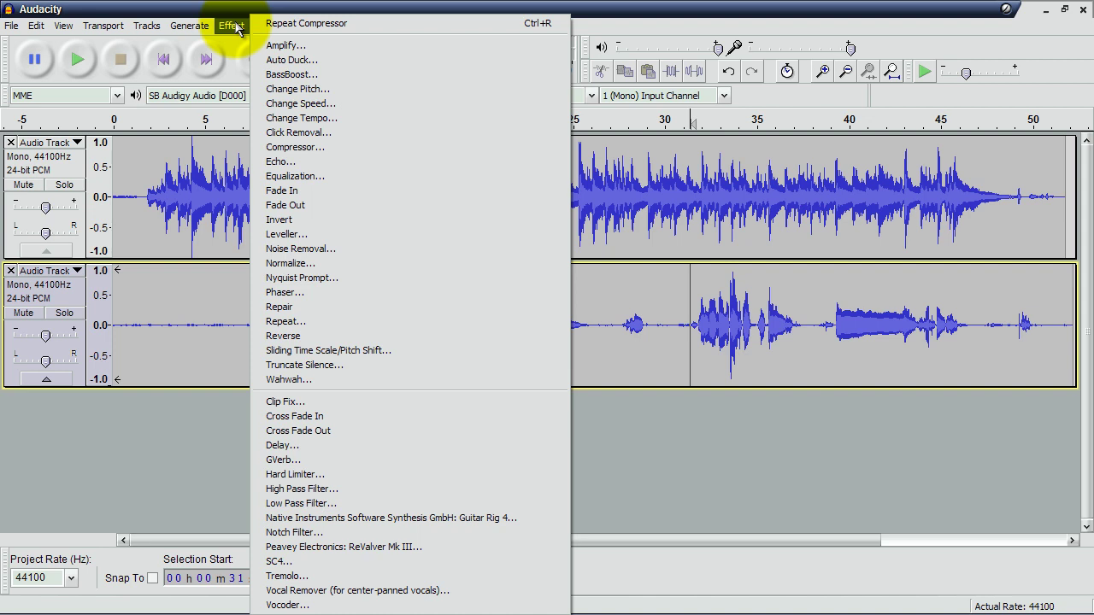
left_click(194, 6)
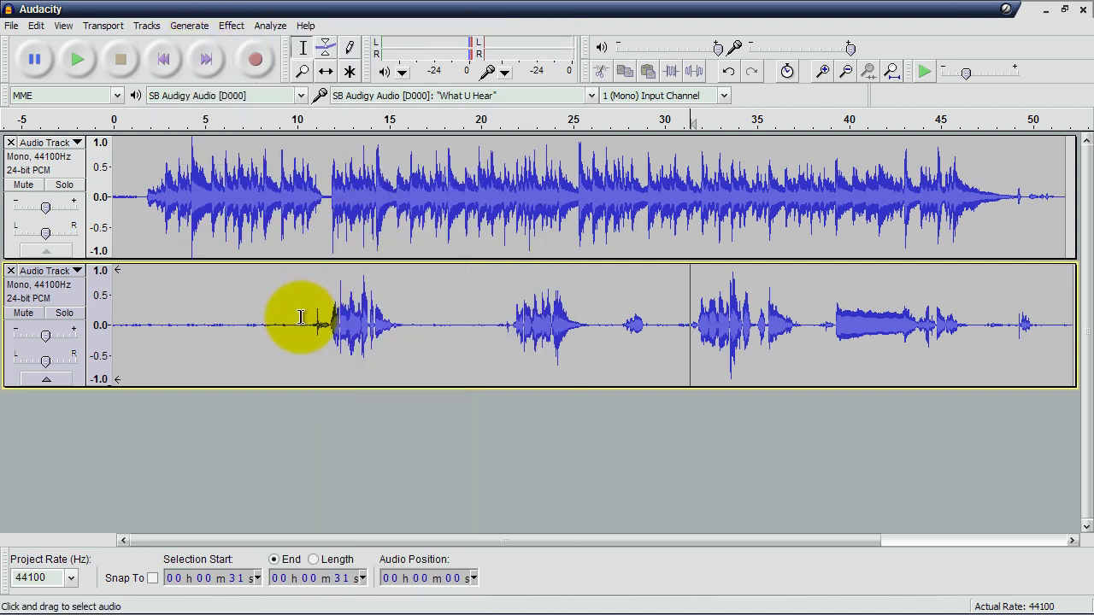
left_click_drag(301, 317, 70, 335)
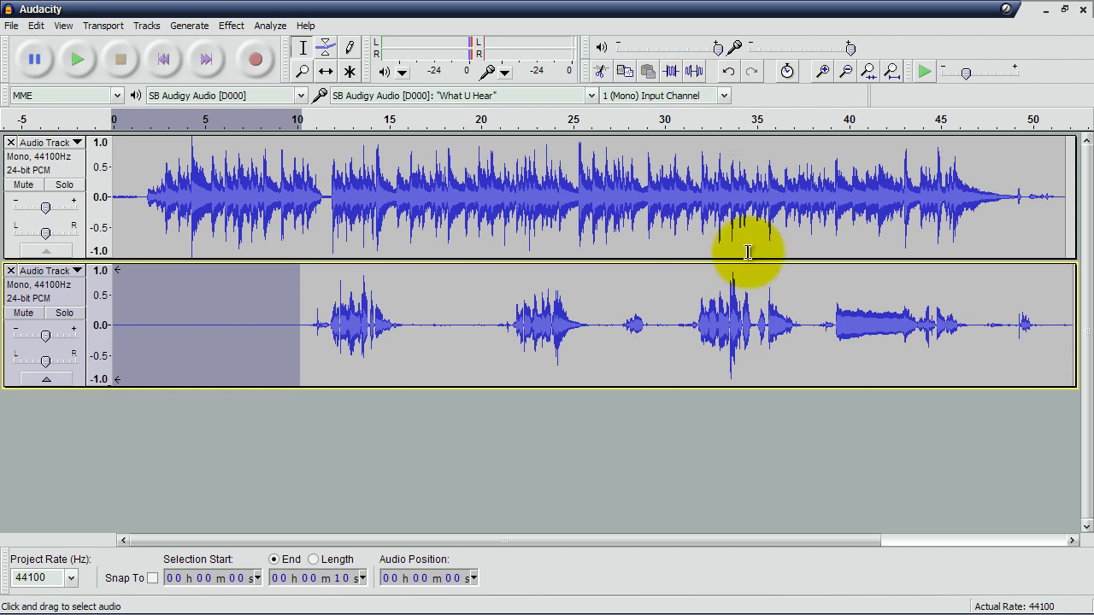
left_click_drag(982, 317, 1079, 318)
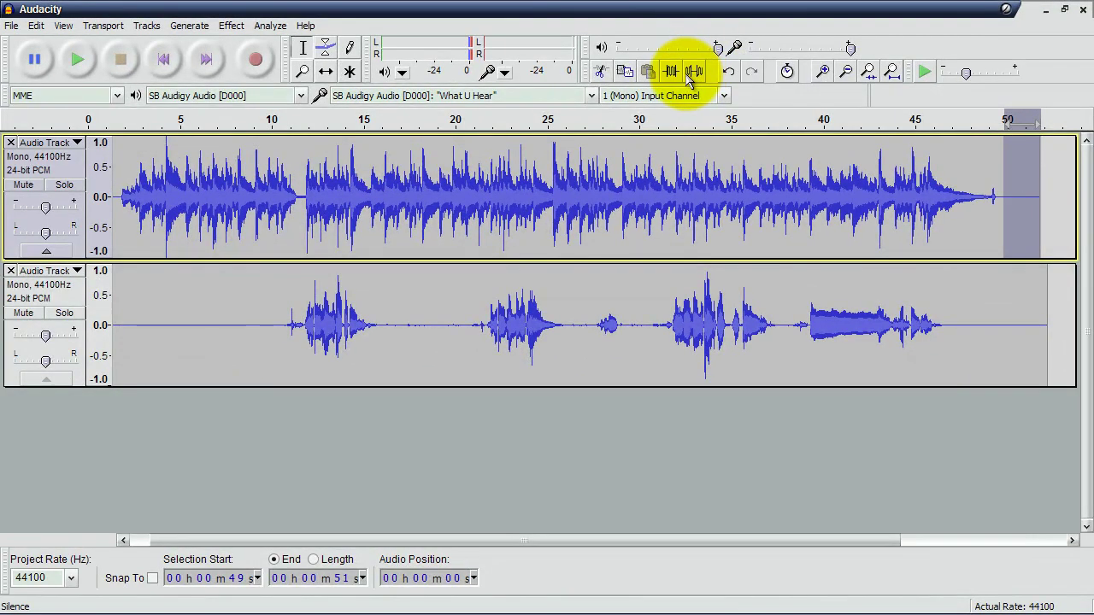
left_click_drag(336, 542, 274, 539)
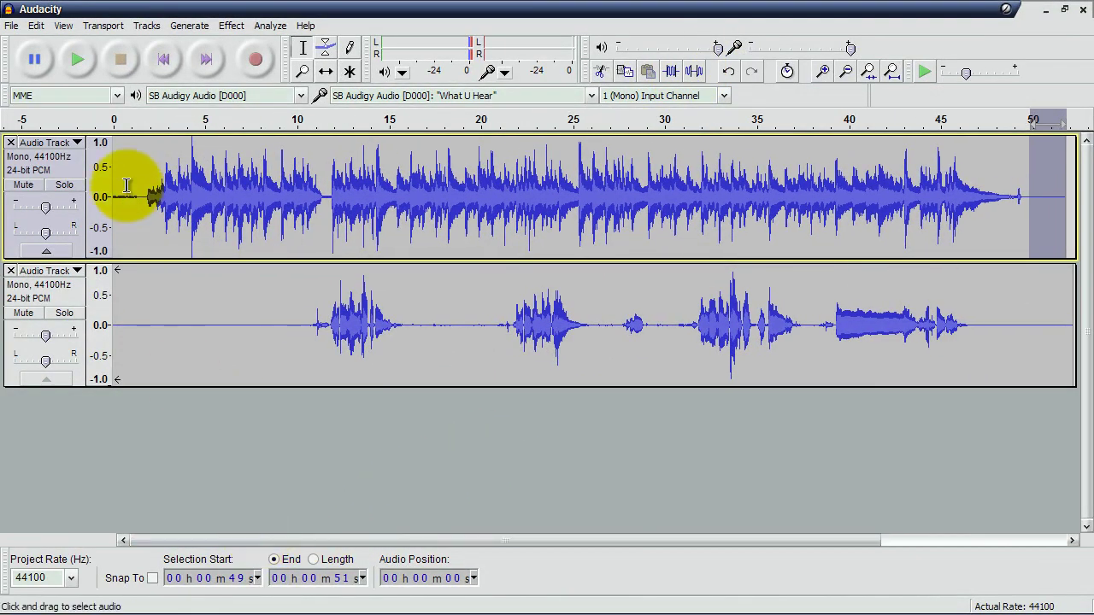
left_click_drag(142, 192, 69, 190)
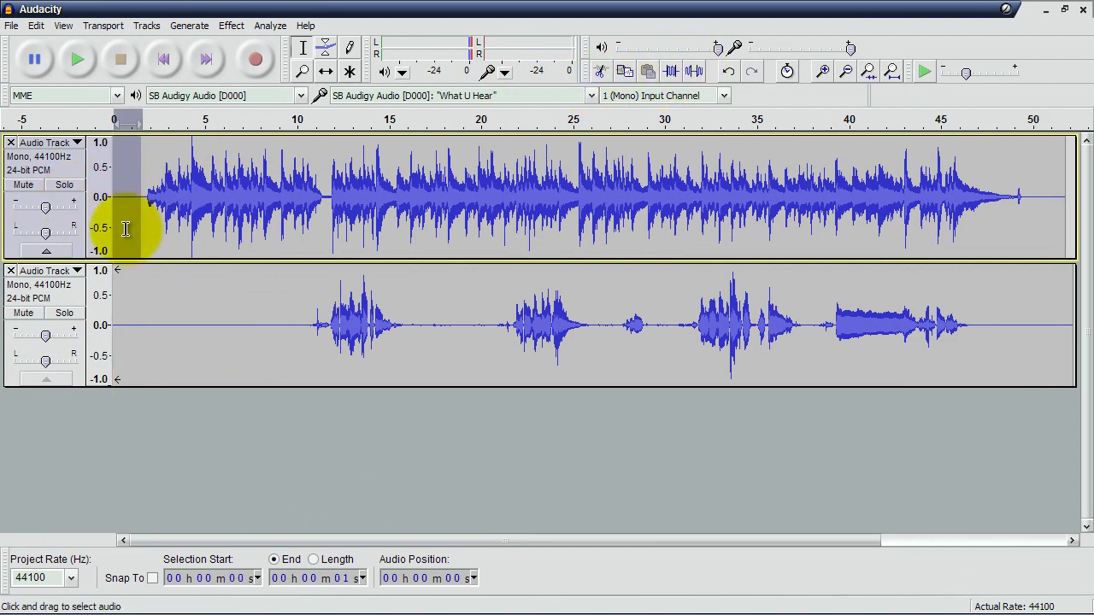
Fade in the guitar track from about 1 to 2 seconds and fade it out from about 47 to 50 seconds
left_click_drag(167, 190, 138, 191)
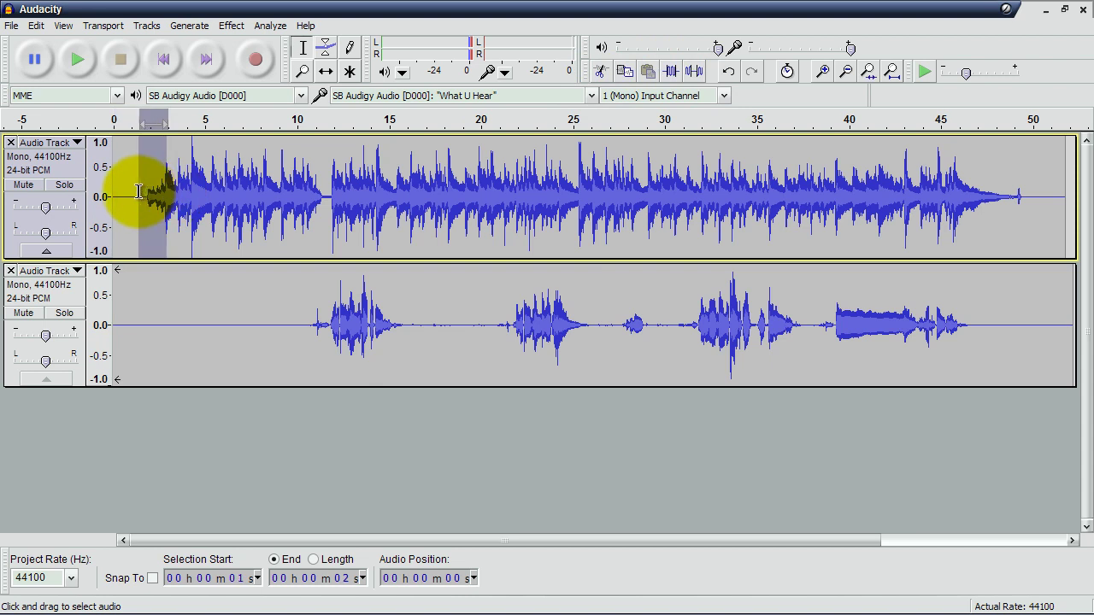
left_click(232, 26)
left_click(334, 191)
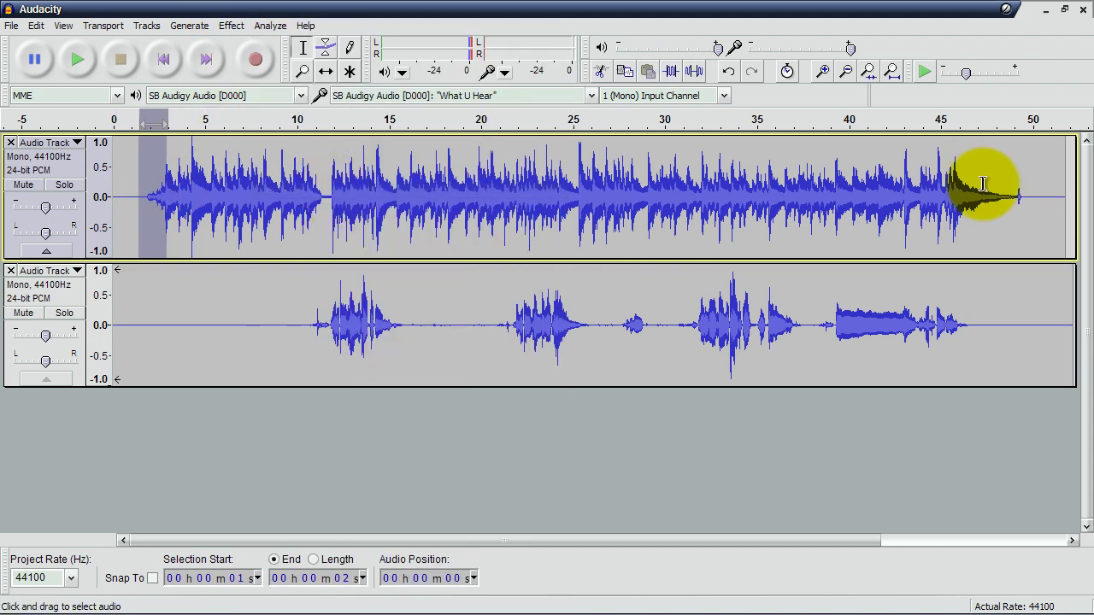
left_click_drag(994, 192, 1035, 196)
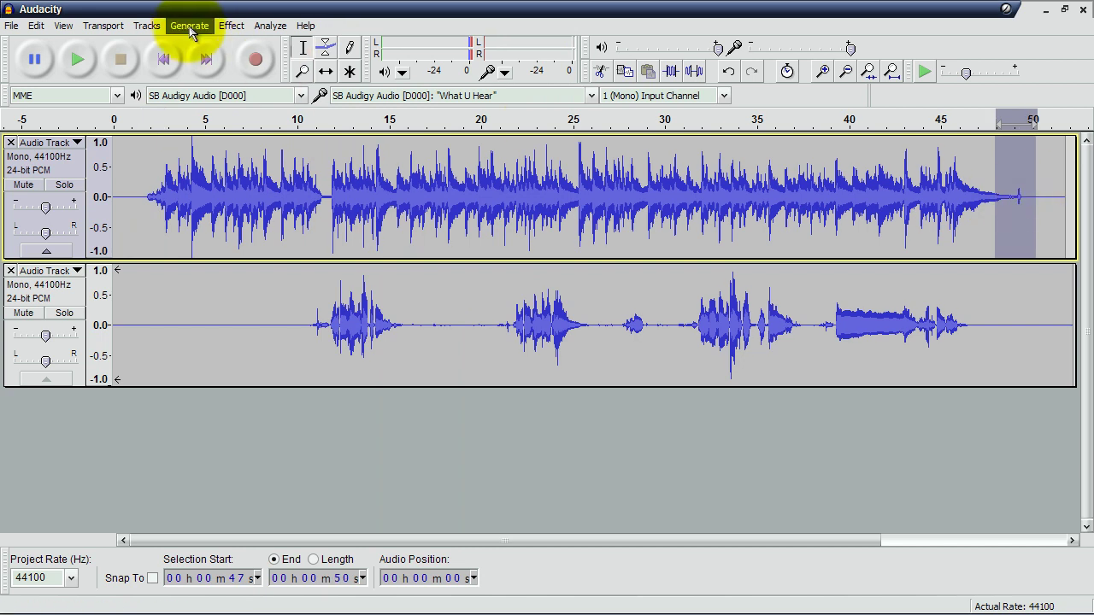
left_click(224, 28)
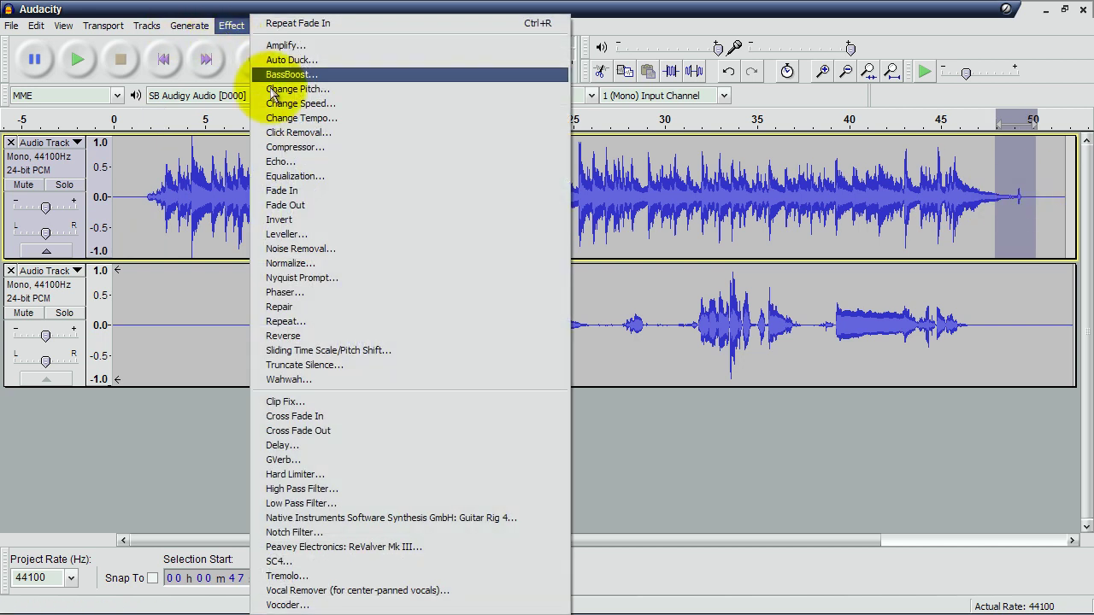
left_click(315, 210)
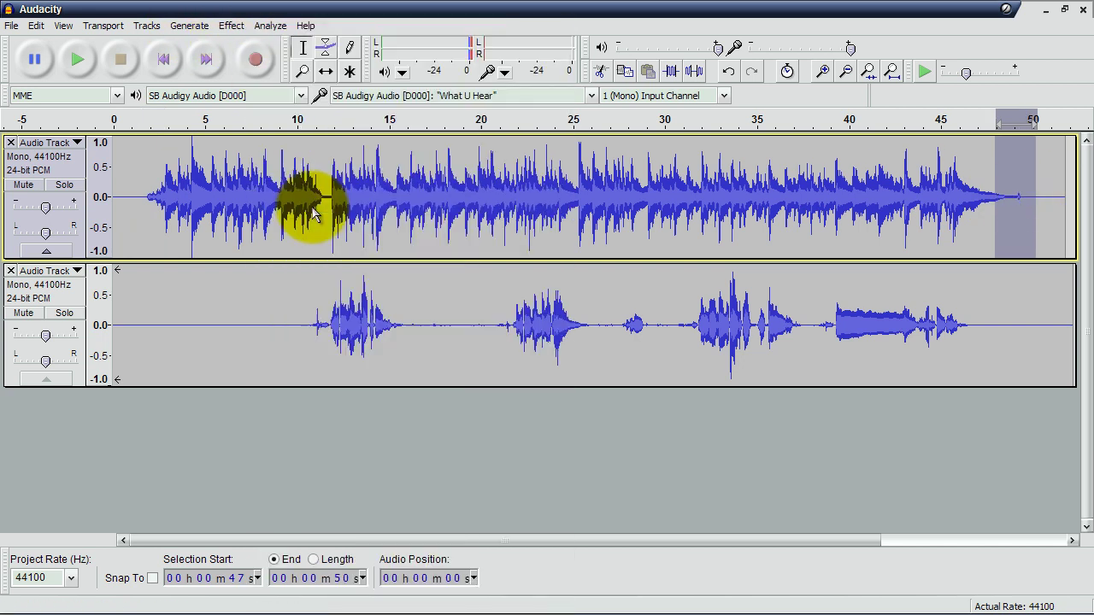
Play the mix from about the 1-second mark to check the guitar's fade-in, and stop playback
left_click(131, 188)
key("space")
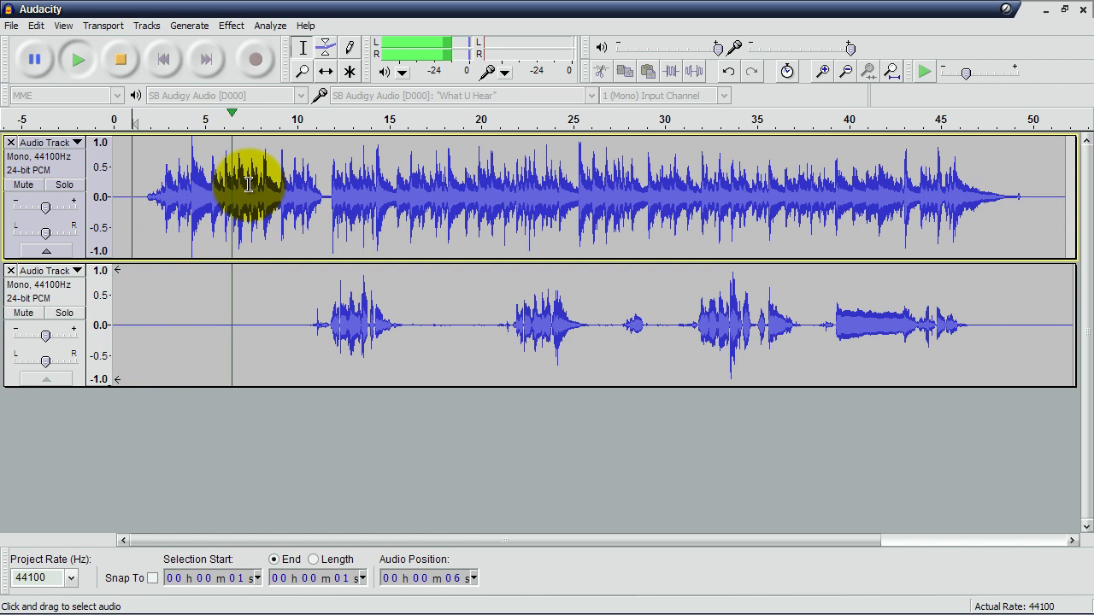
key("space")
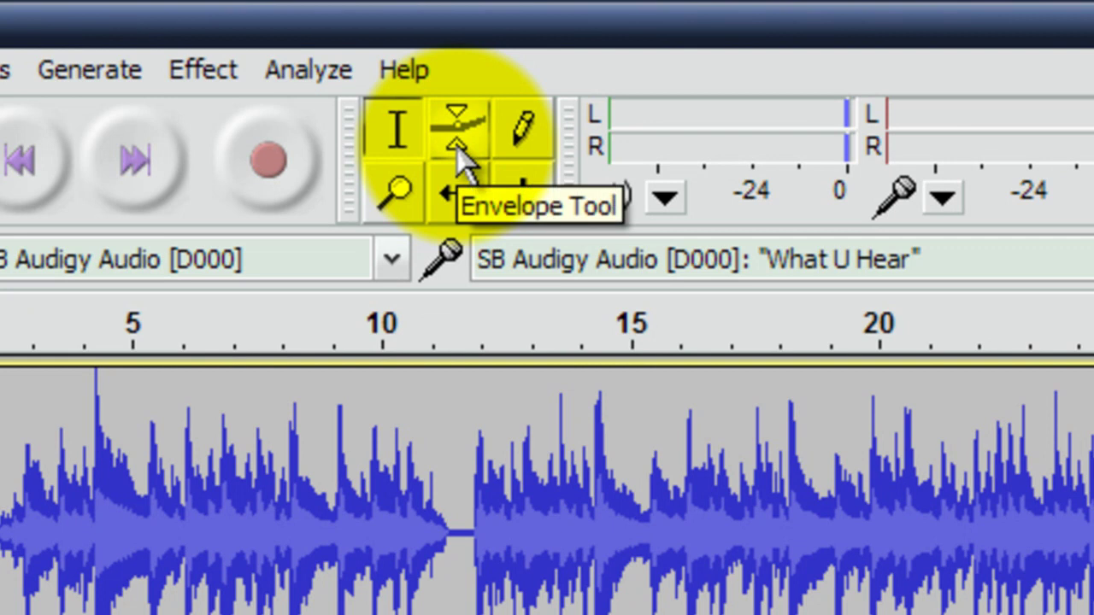
Use the Envelope Tool to dip the guitar's volume at about 7.5 seconds, between points at about 5 and 9 seconds, then reactivate the Selection Tool
left_click(457, 150)
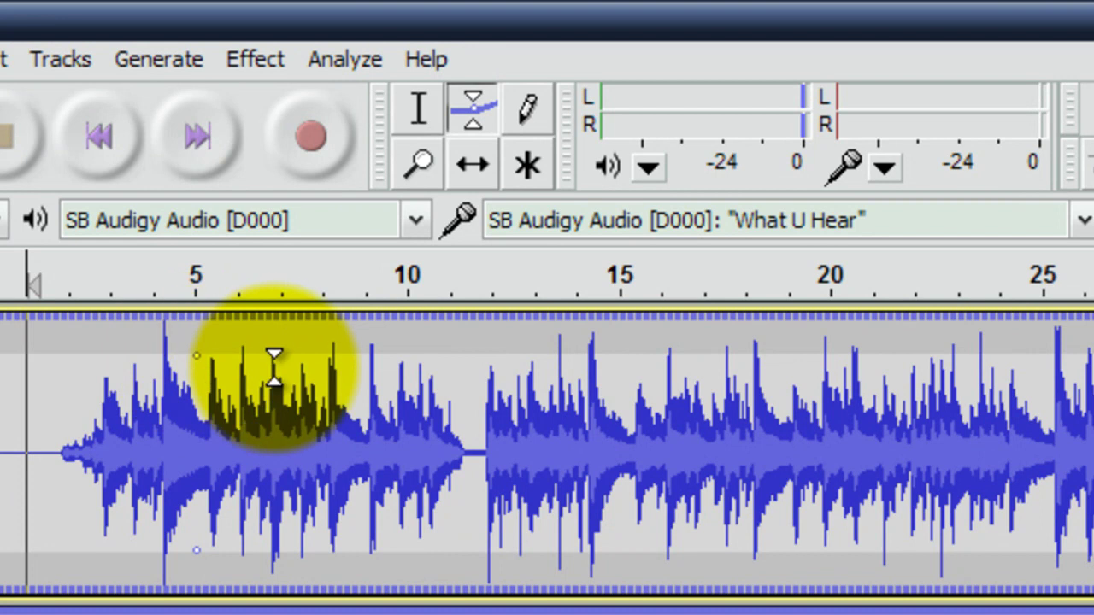
left_click(197, 355)
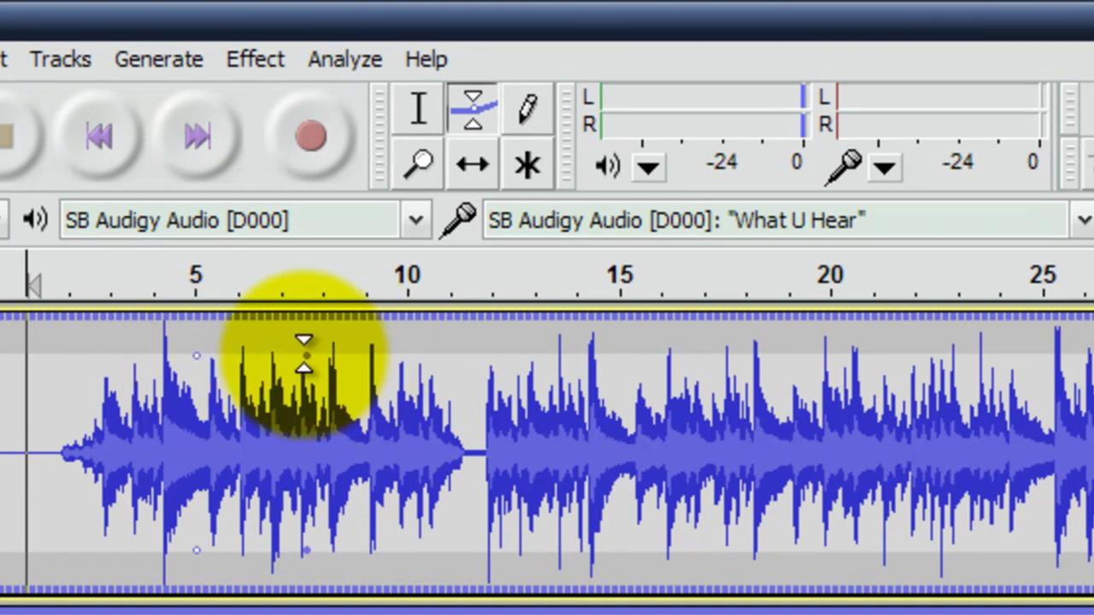
left_click_drag(300, 377, 305, 436)
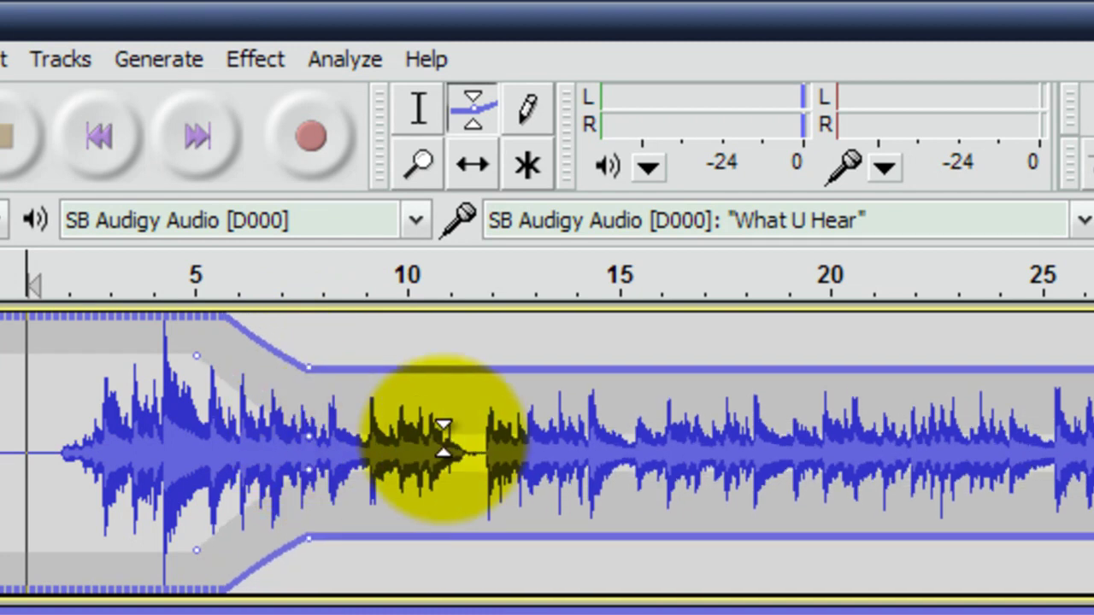
left_click_drag(382, 428, 375, 343)
left_click(302, 453)
key("ctrl+z")
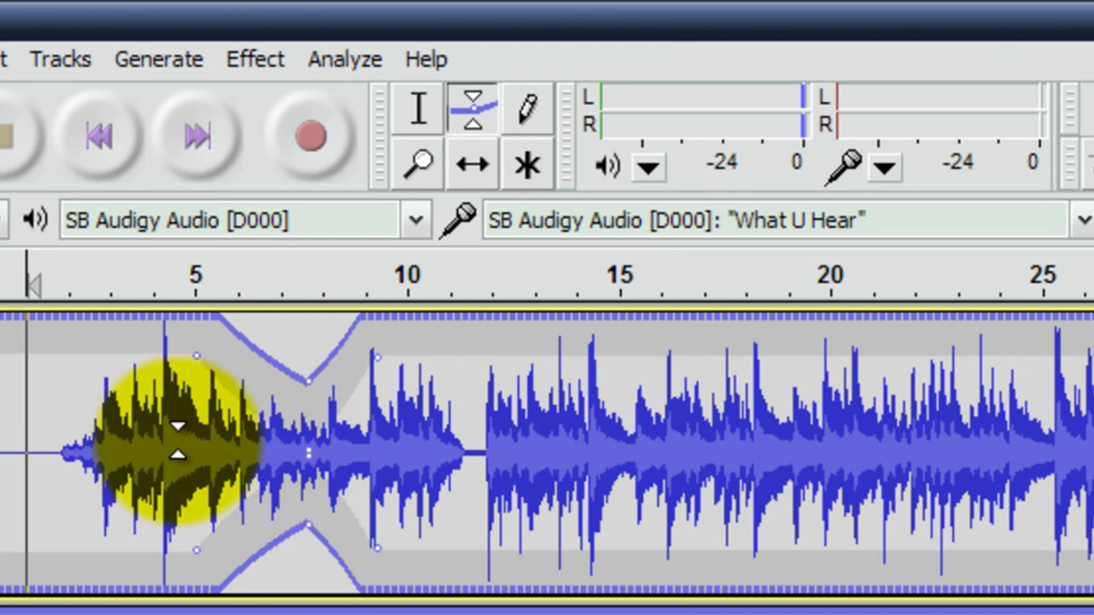
left_click(51, 443)
left_click_drag(51, 443, 255, 202)
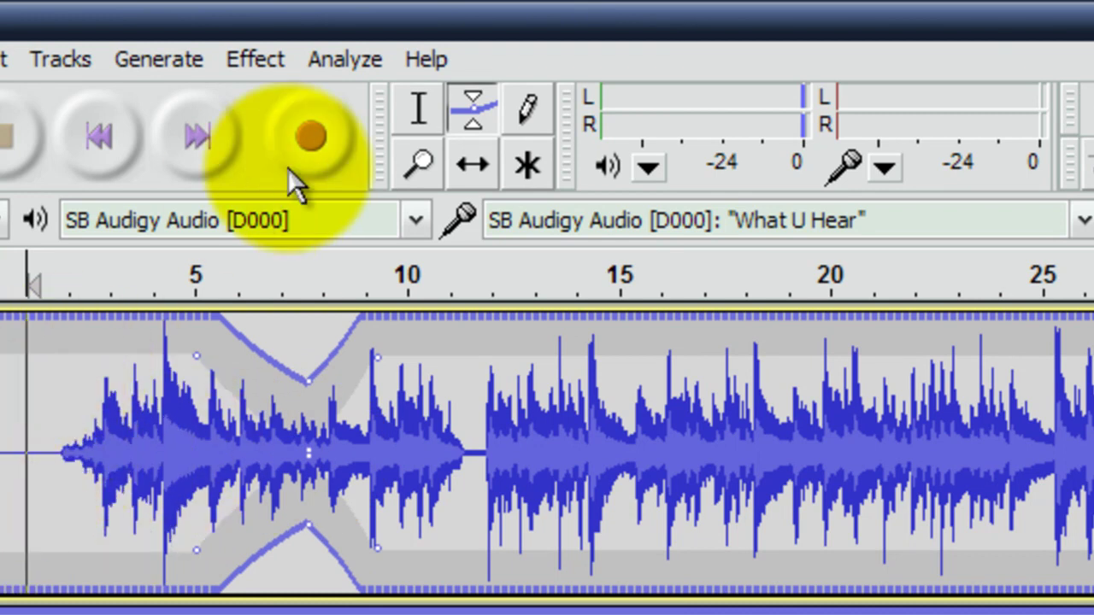
left_click(420, 109)
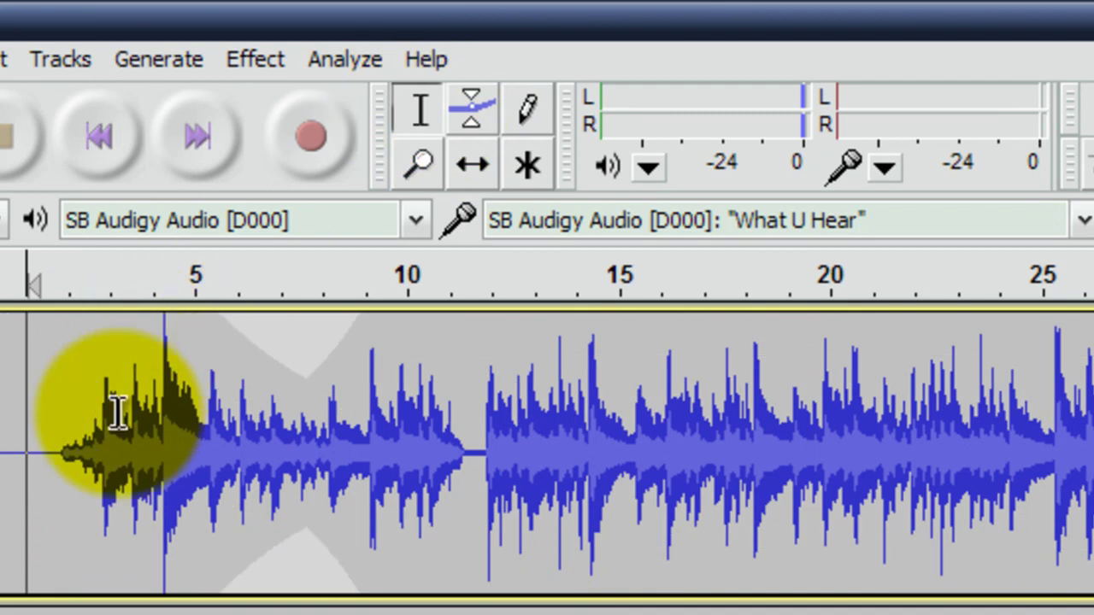
Play the mix from about the 2-second mark through the guitar's envelope dip, and stop playback
left_click(60, 445)
key("space")
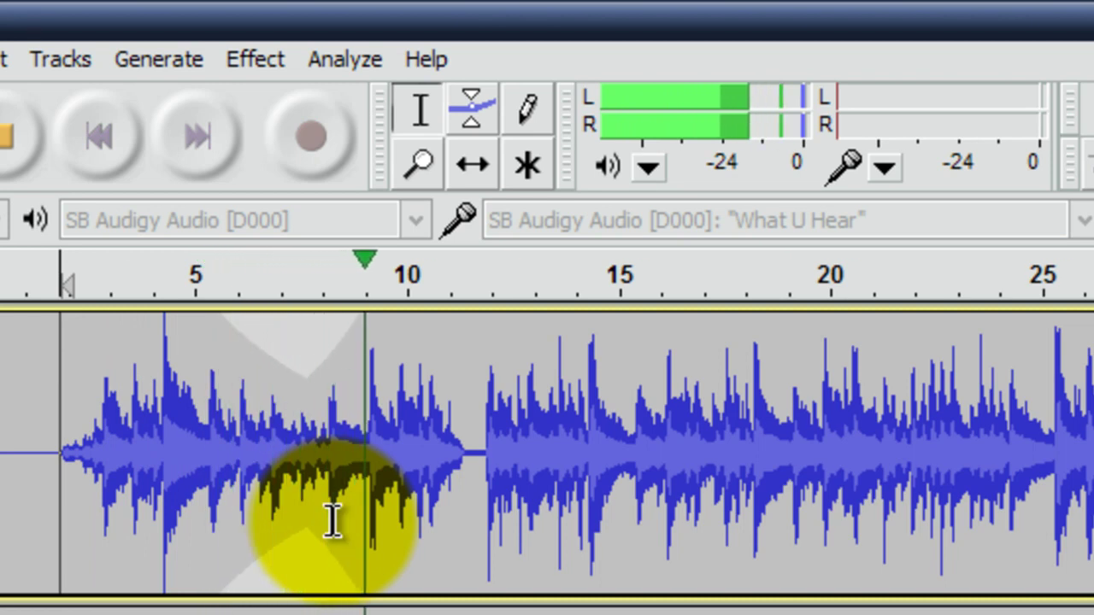
key("space")
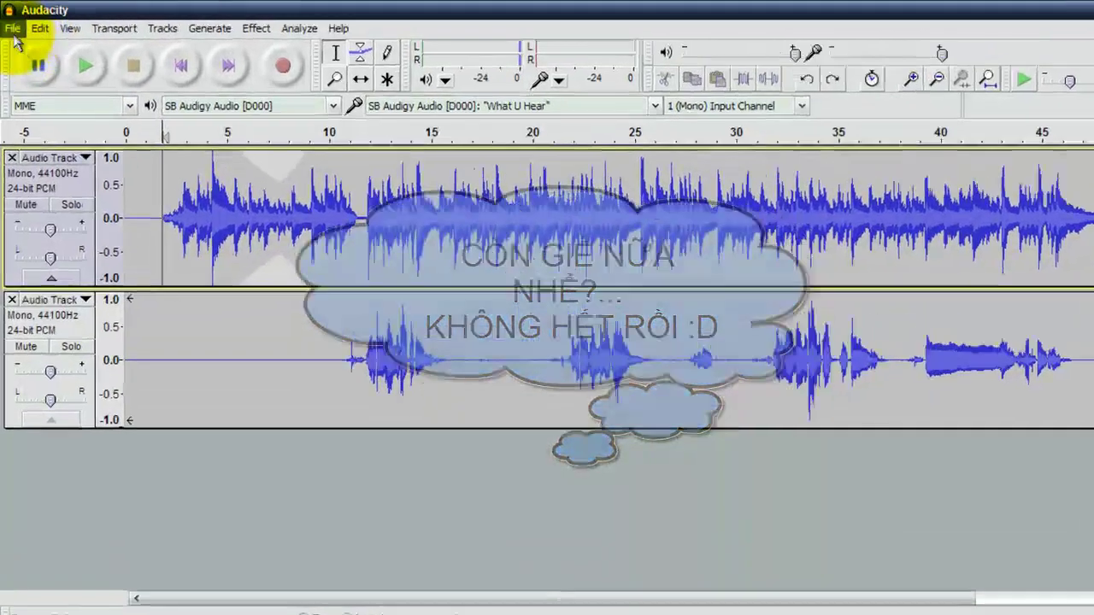
Start exporting the mix and check the options for the WAV (Microsoft) signed 16 bit PCM format
left_click(12, 25)
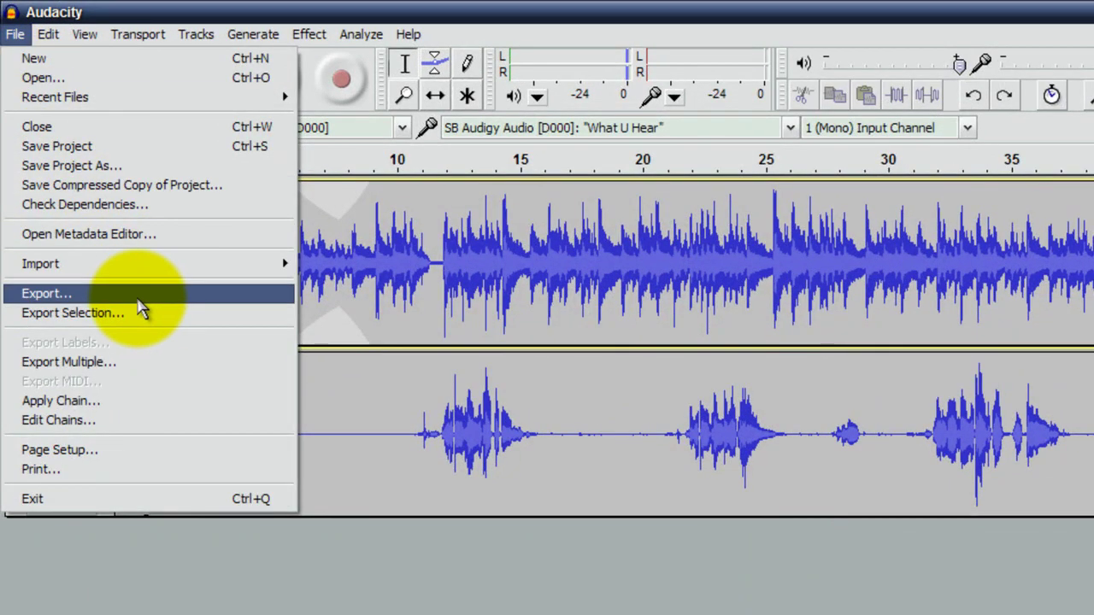
left_click(139, 296)
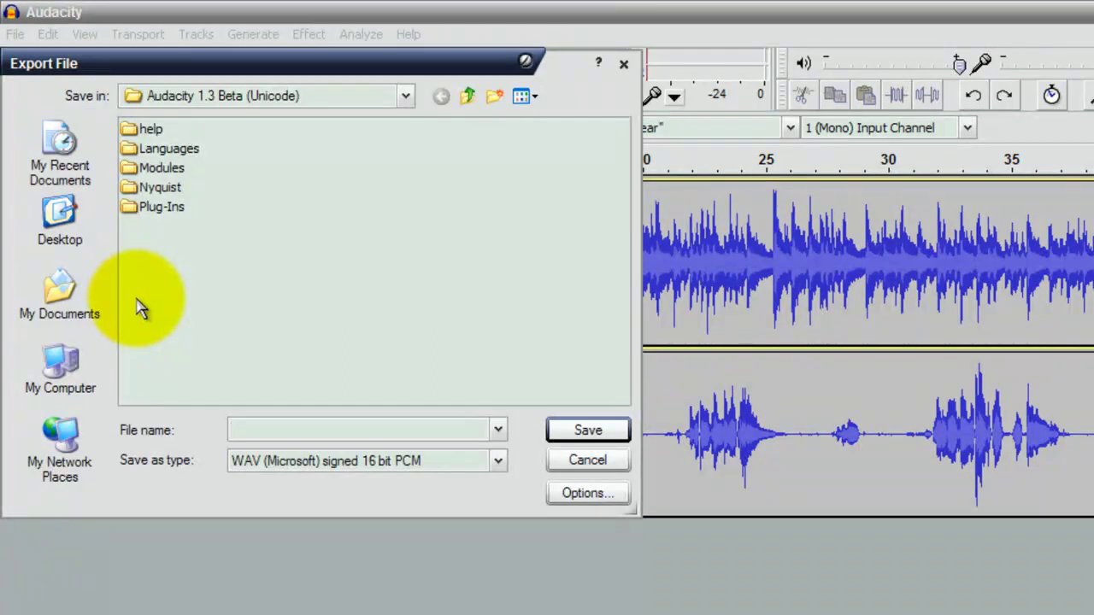
left_click(569, 500)
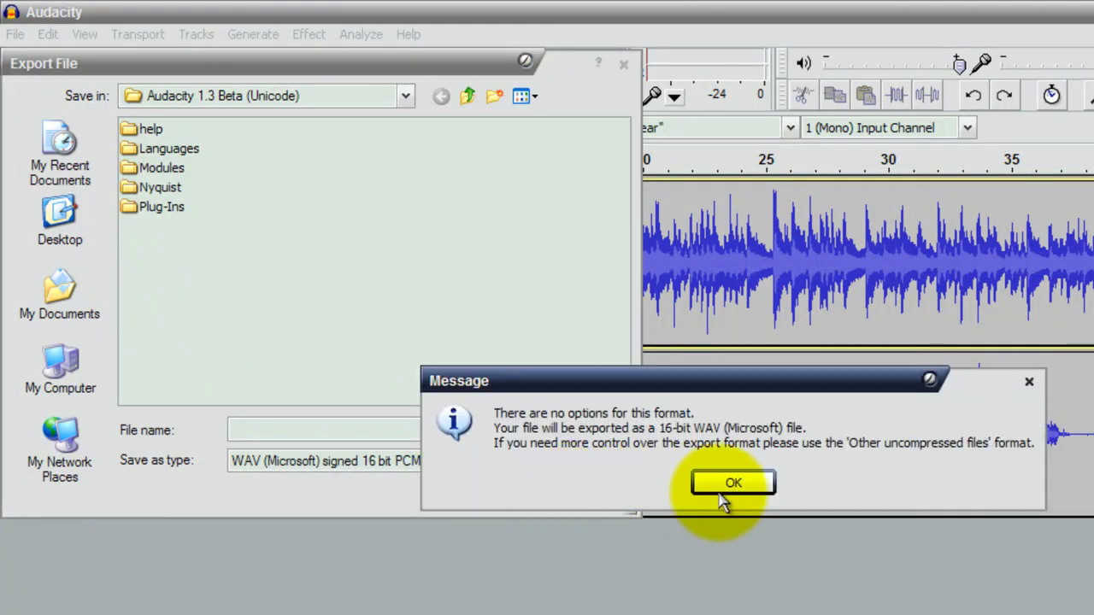
left_click(727, 484)
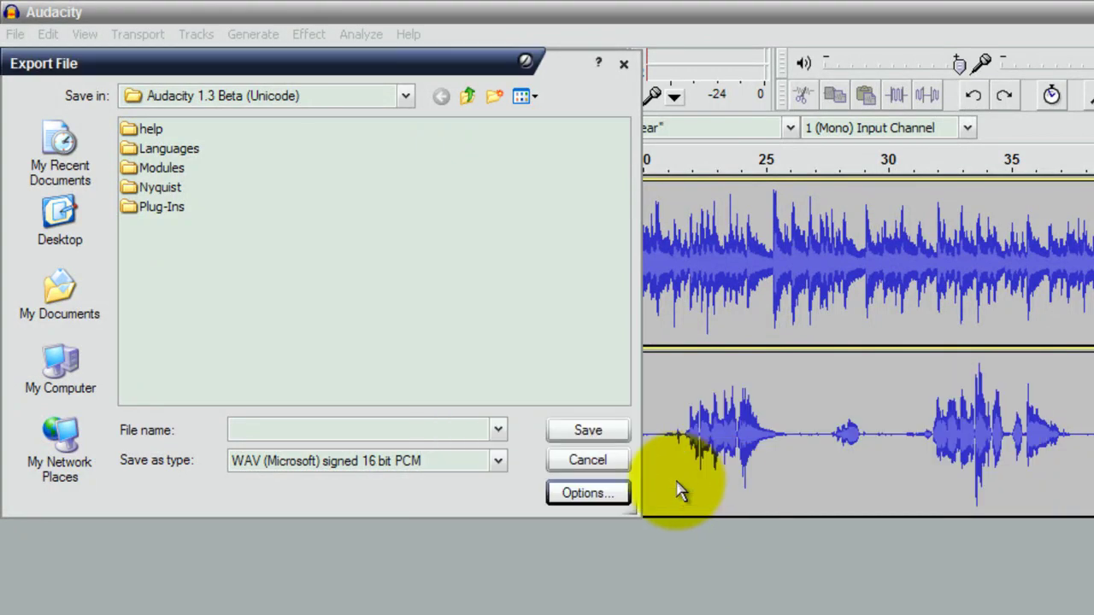
Set the export format to MP3 Files with a constant bit rate of 320 kbps
left_click(497, 463)
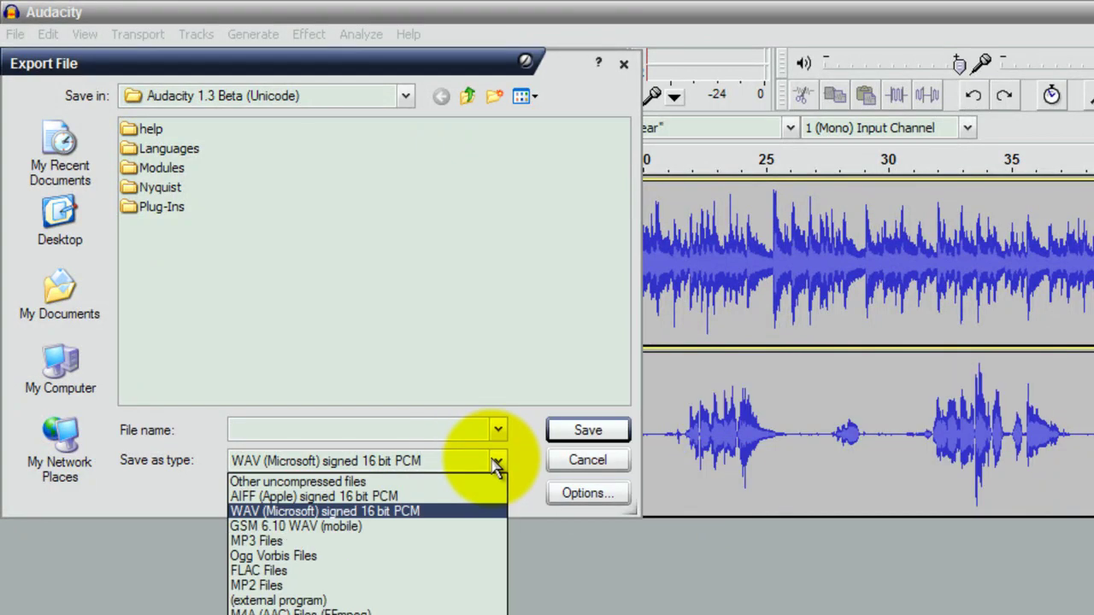
left_click(459, 541)
left_click(587, 493)
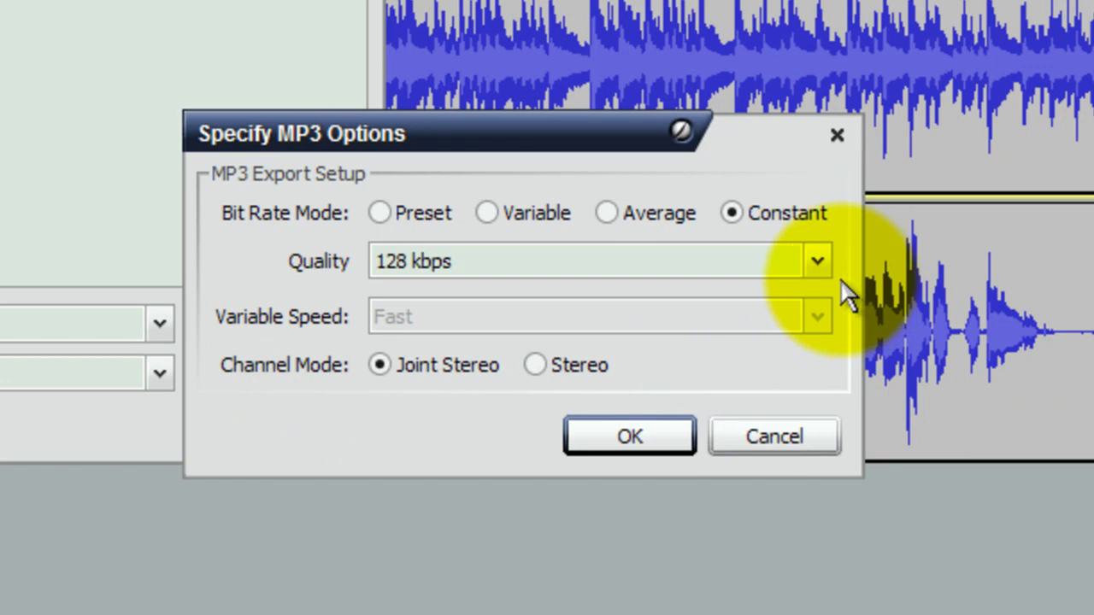
left_click(804, 261)
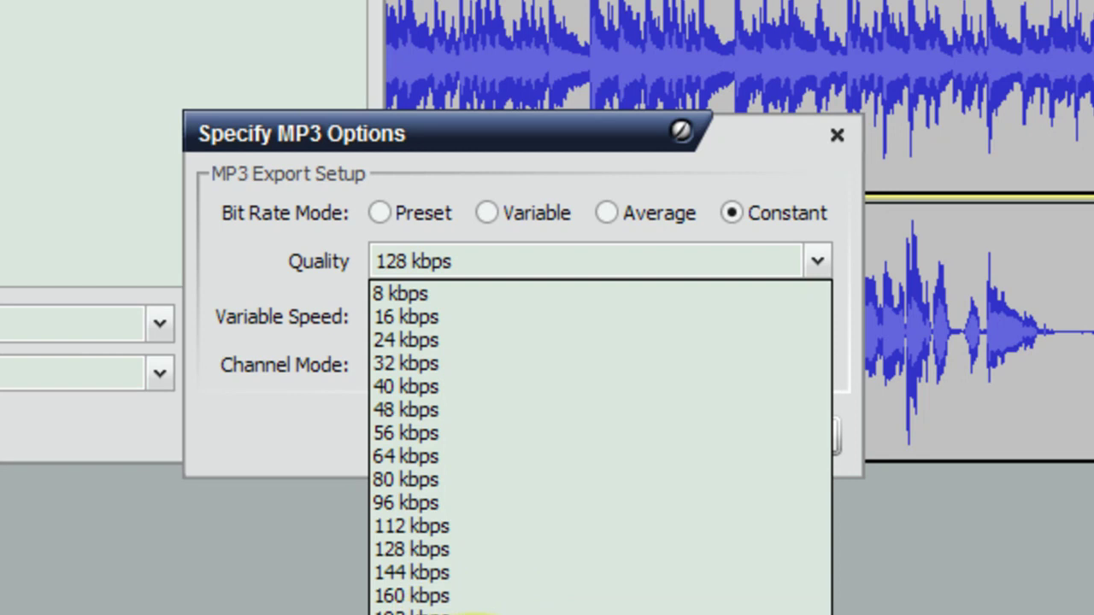
left_click(474, 614)
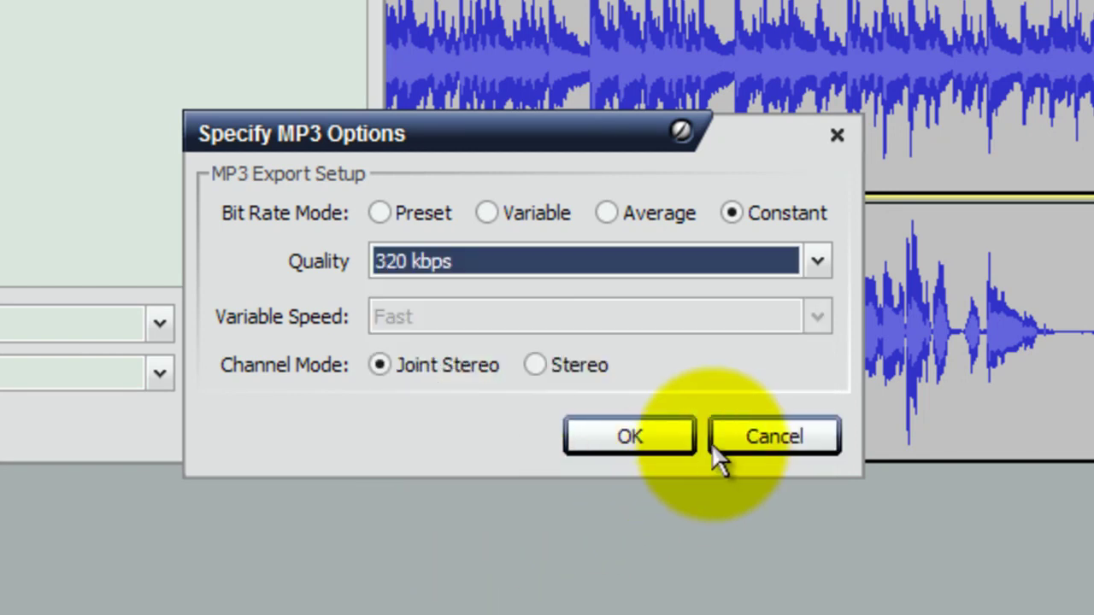
left_click(660, 449)
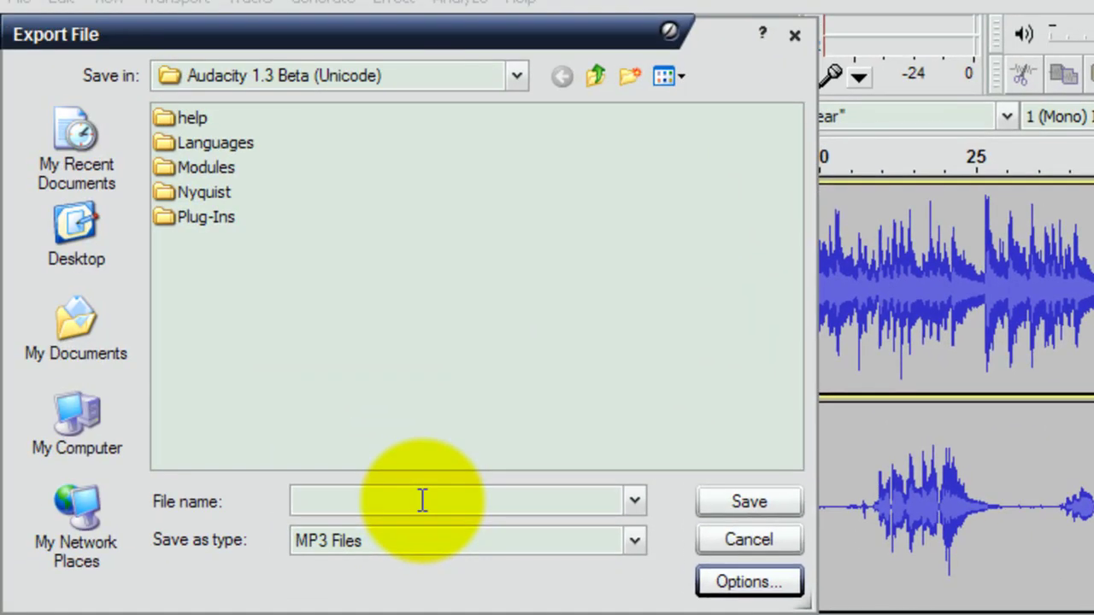
Name the file "kissme mother" and export it with blank metadata, accepting the mixdown to a single mono channel
left_click(422, 501)
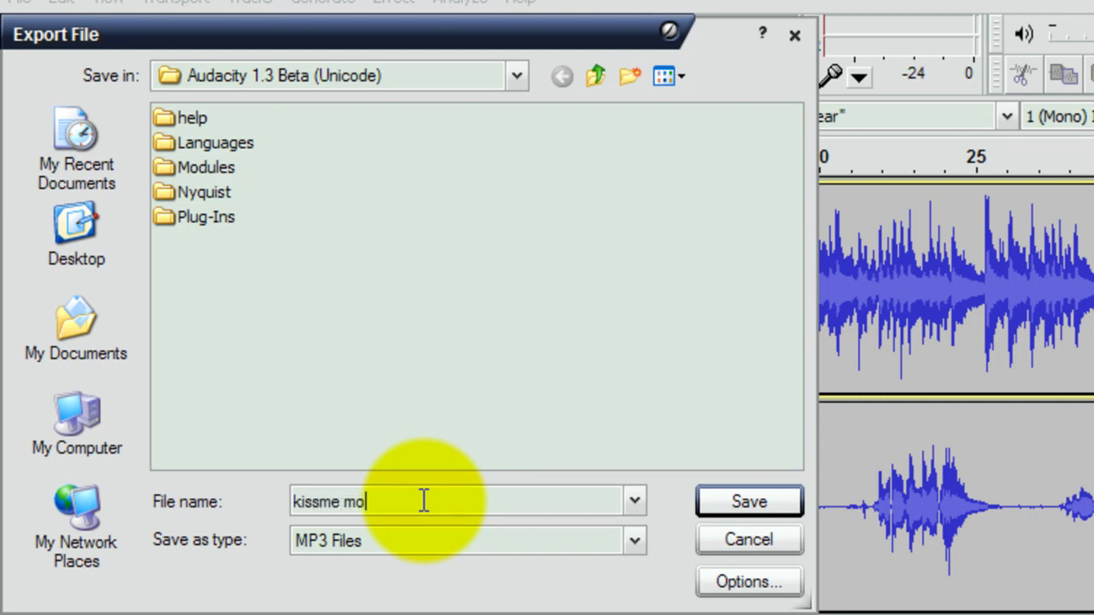
left_click(732, 510)
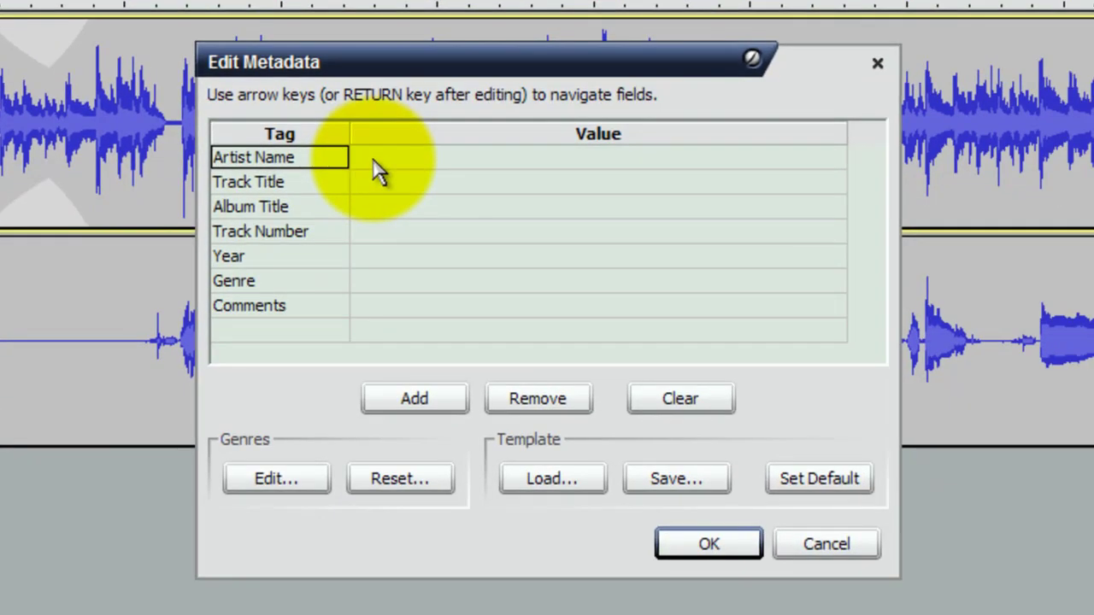
left_click(723, 554)
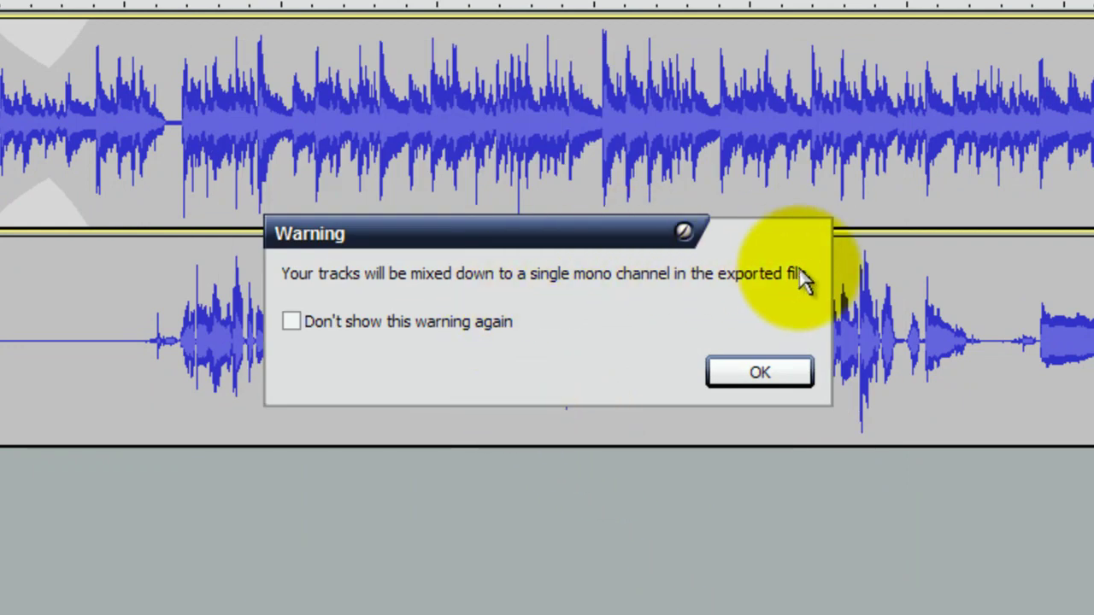
left_click(760, 372)
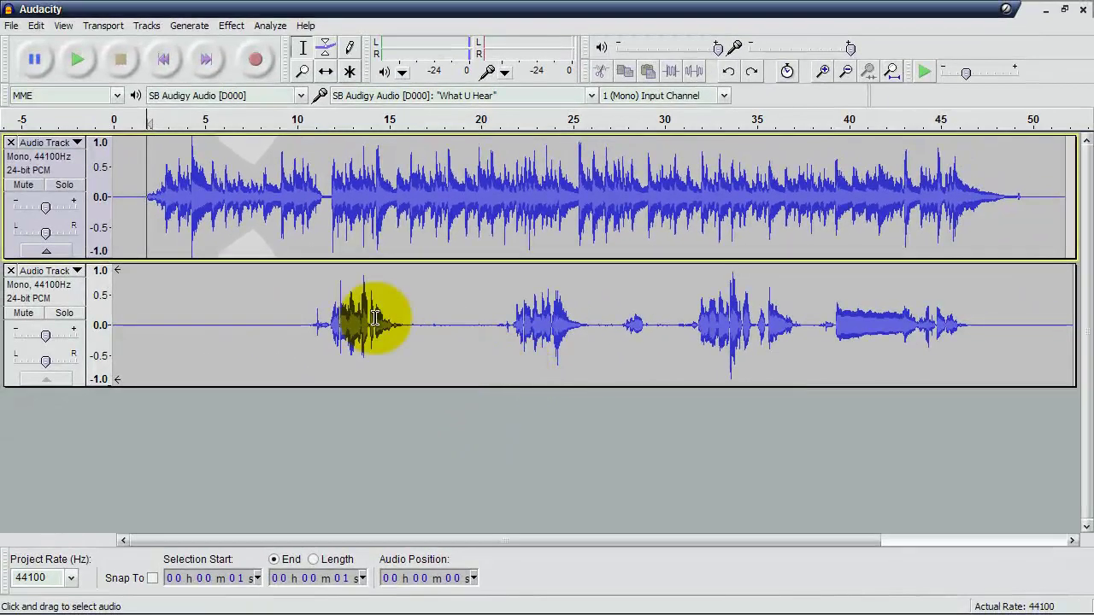
Switch to My Computer, go to C:\Program Files\Audacity 1.3 Beta (Unicode), and view the file details of kissme mother.mp3
mouse_move(547, 598)
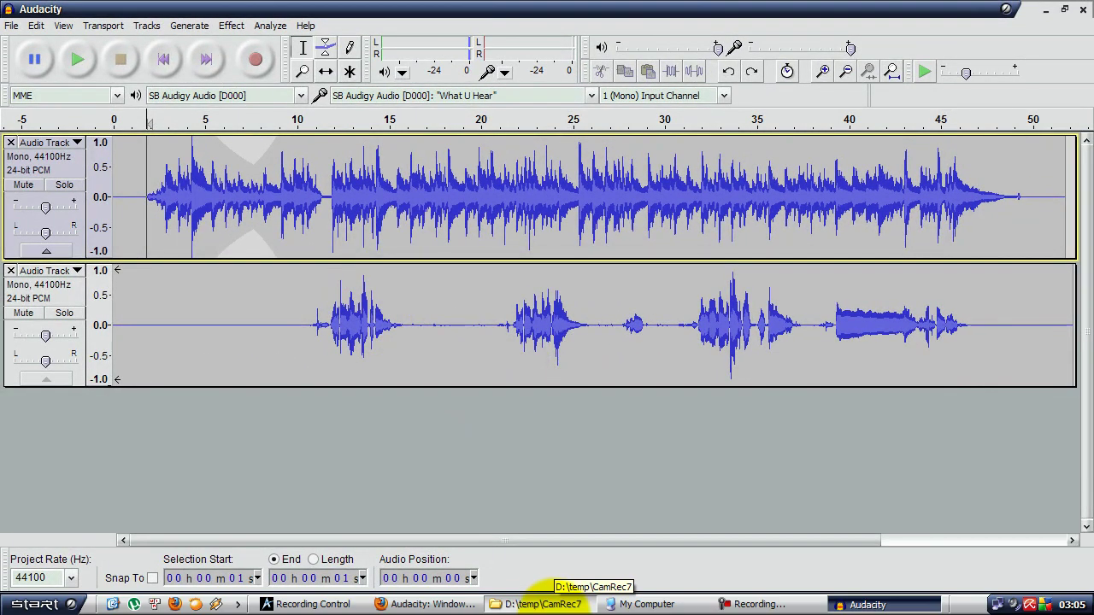
left_click(641, 605)
double_click(322, 100)
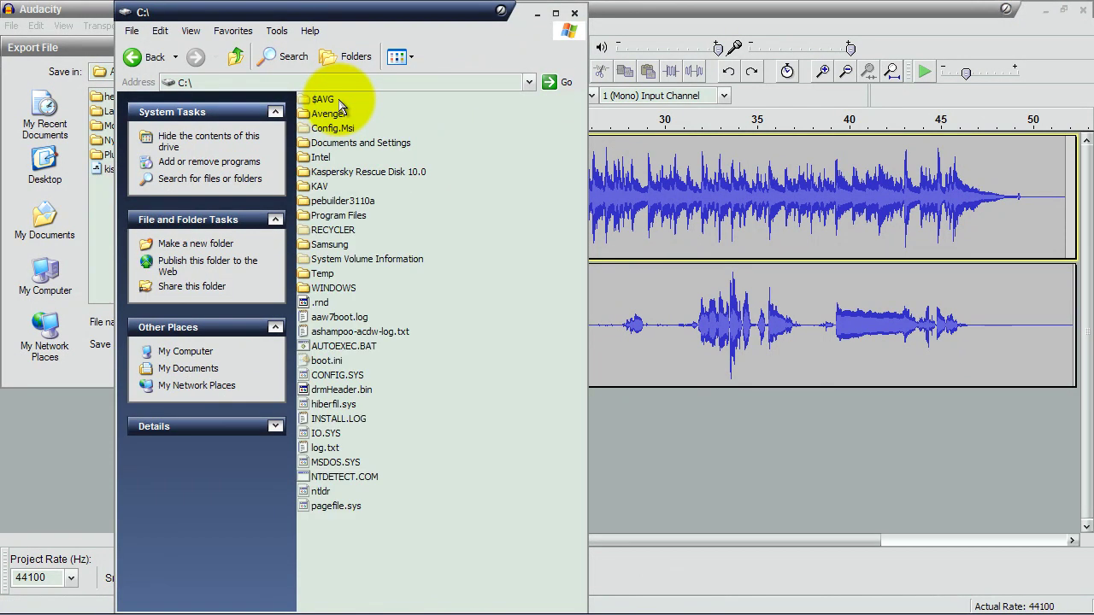
double_click(340, 215)
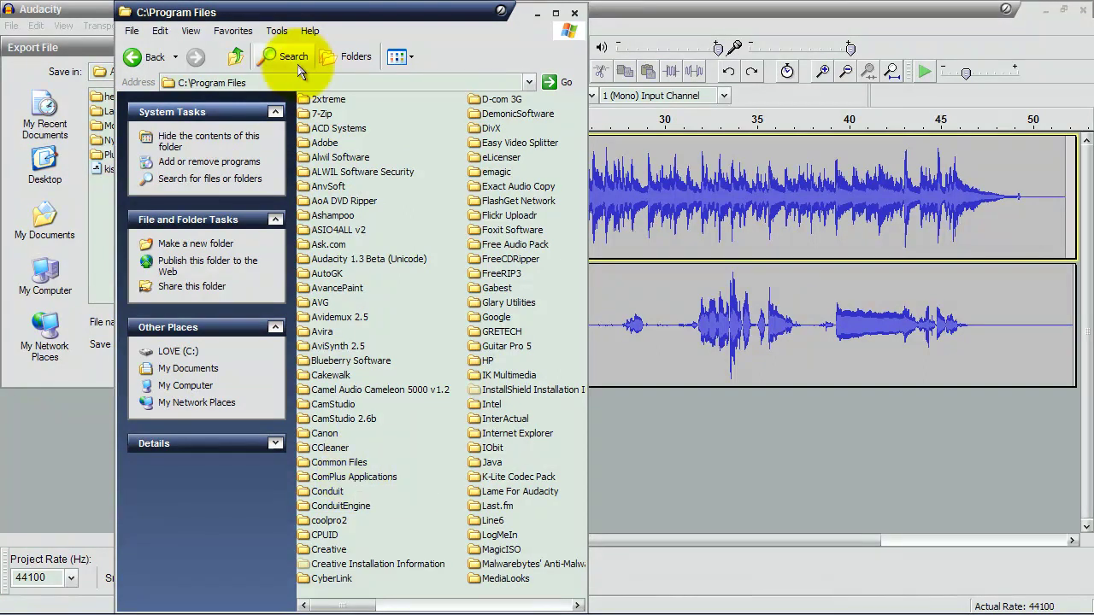
double_click(353, 272)
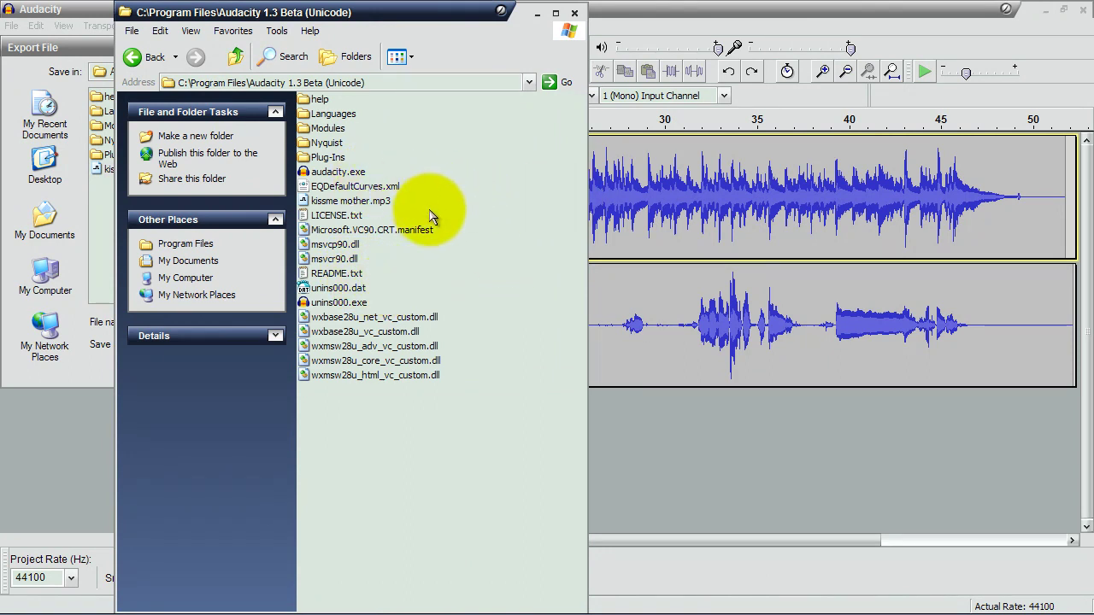
mouse_move(374, 208)
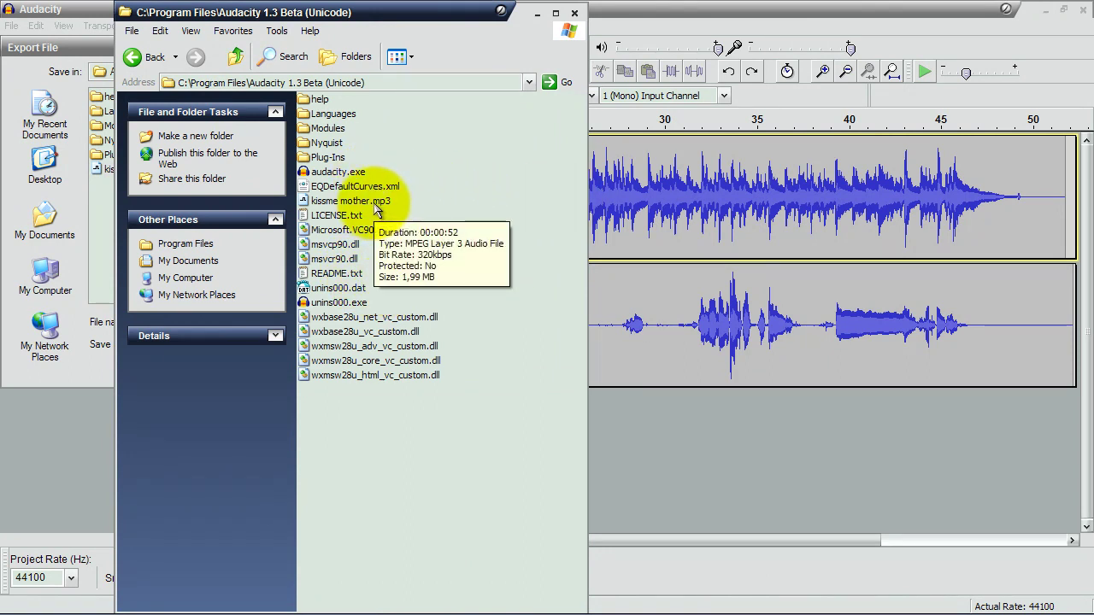
Play kissme mother.mp3 in Winamp at slightly lower volume, dismiss the update notice, and stop playback at about 48 seconds
right_click(374, 205)
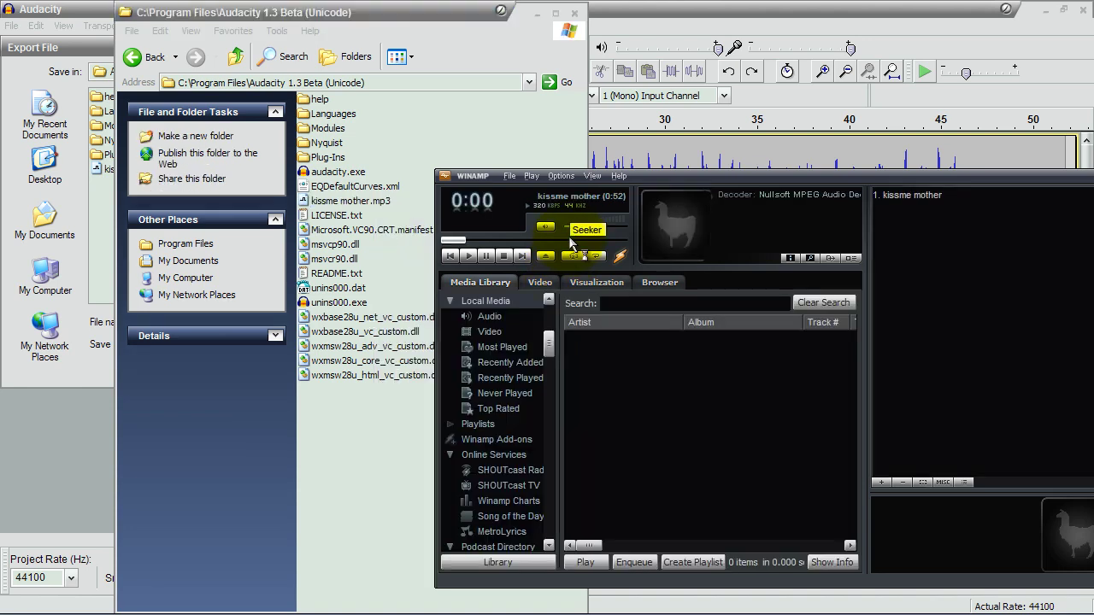
left_click_drag(696, 175, 550, 144)
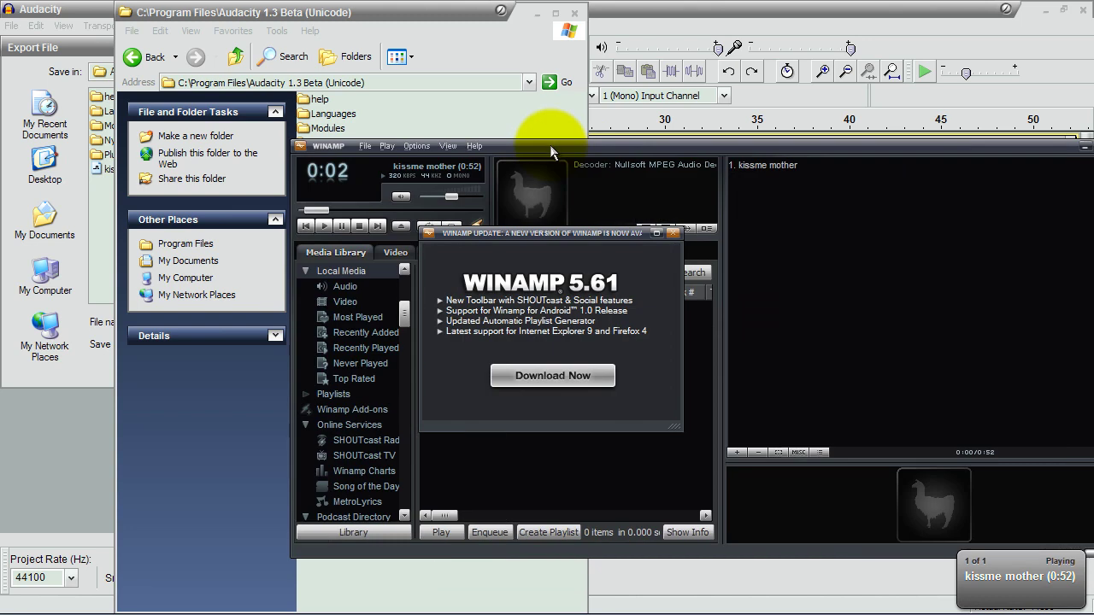
left_click_drag(452, 196, 446, 200)
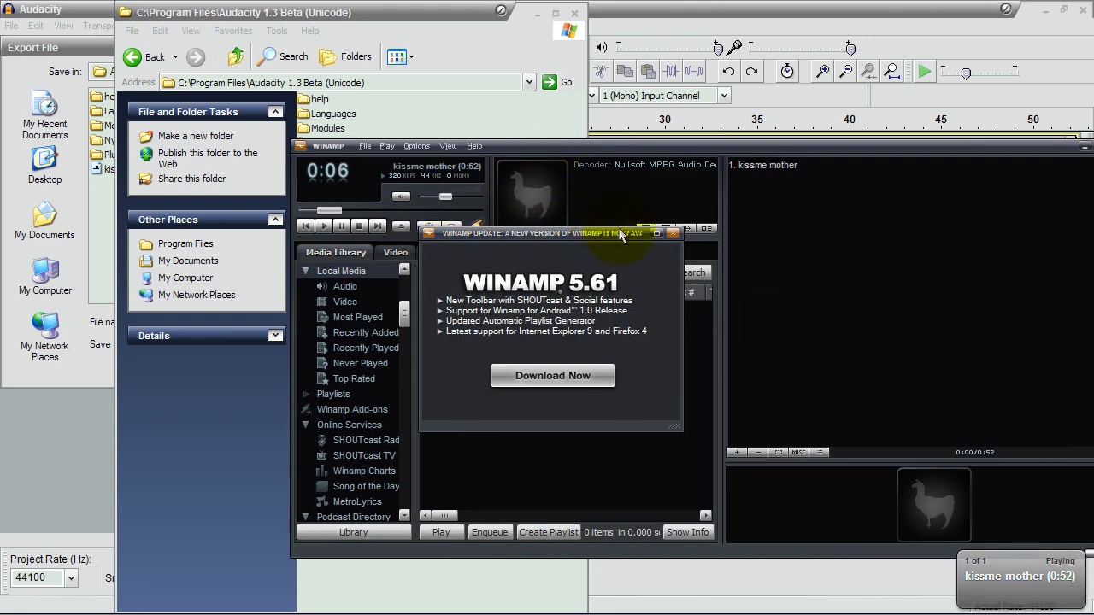
left_click(676, 234)
left_click_drag(672, 149, 563, 129)
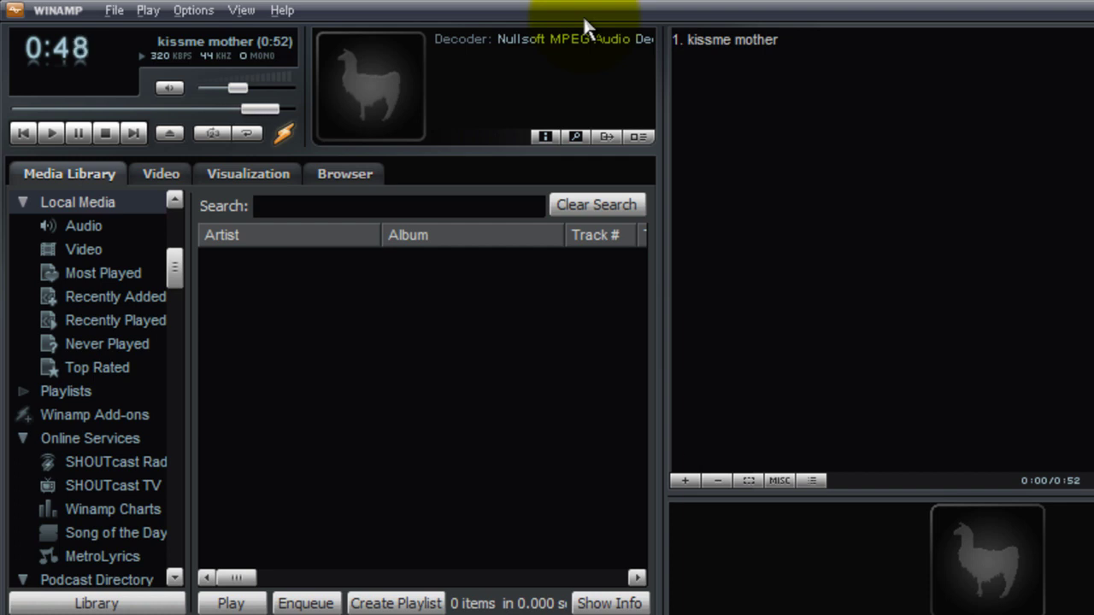
left_click(110, 134)
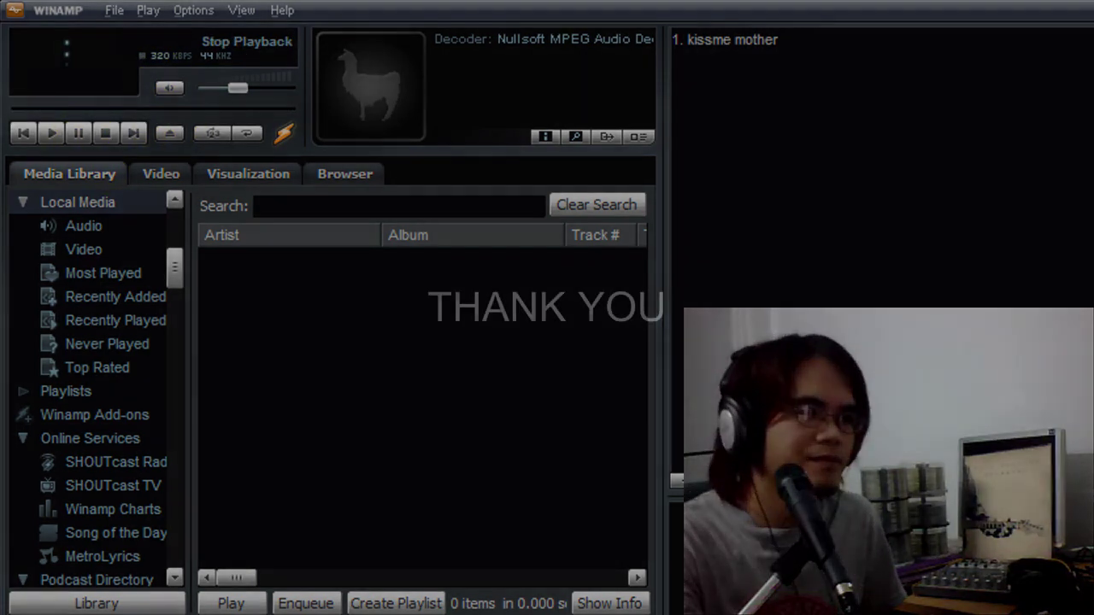